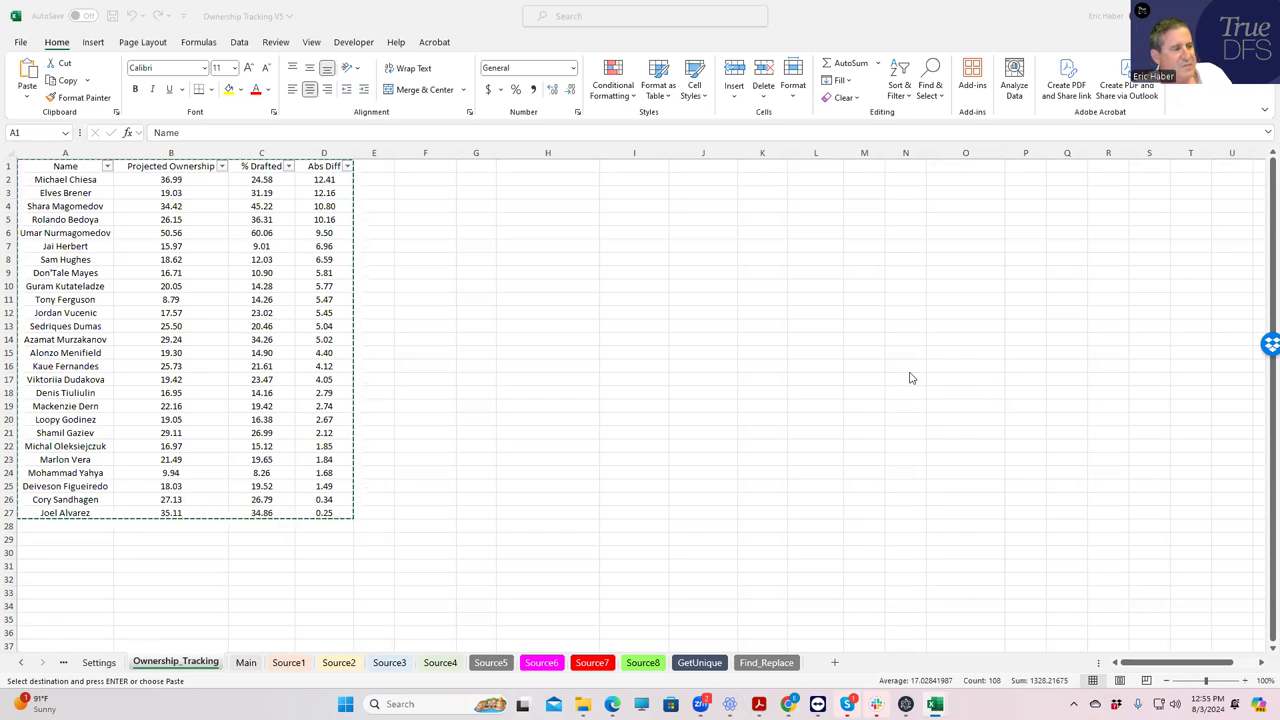
Bring the ownership spreadsheet to the front and click through its cells
left_click(557, 324)
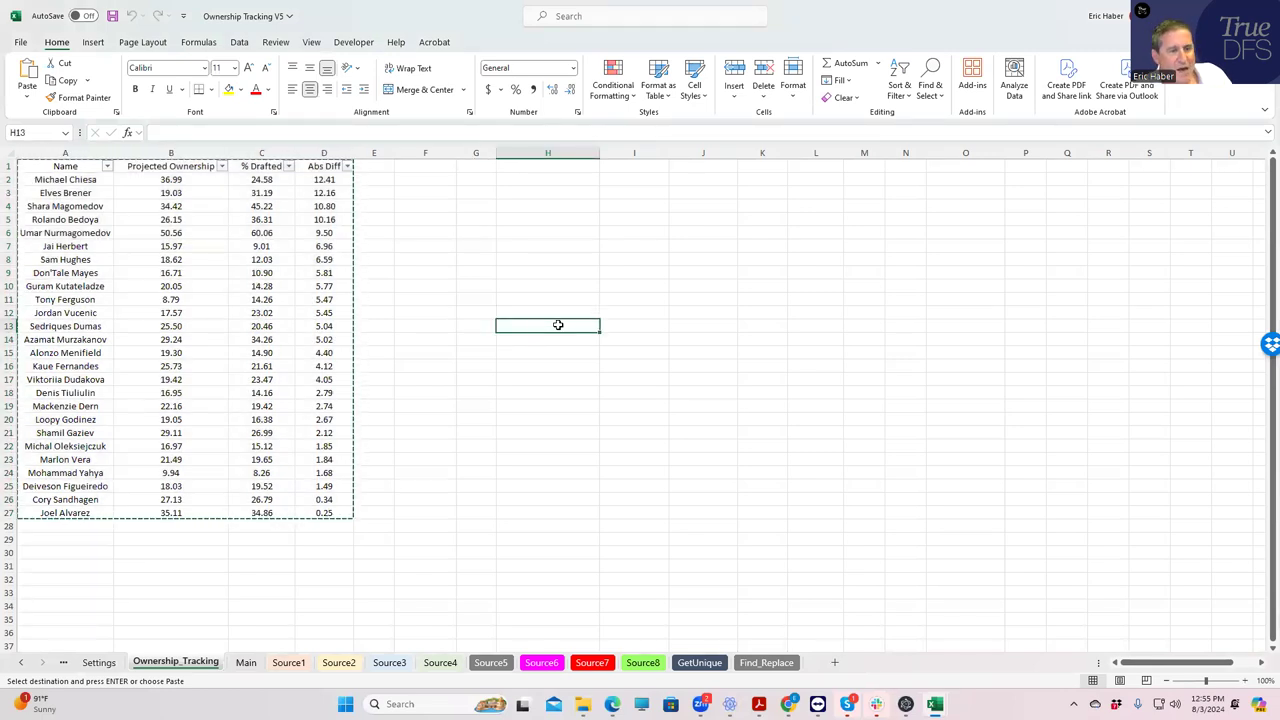
left_click(650, 326)
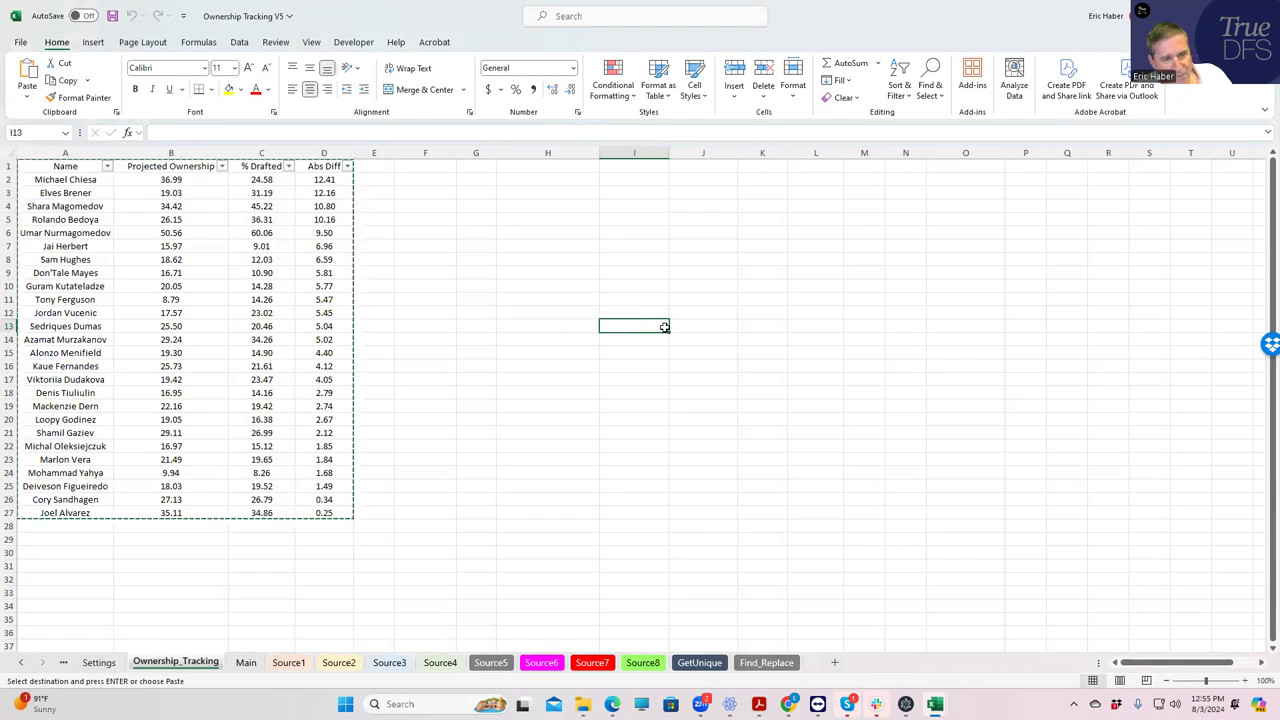
left_click(693, 326)
left_click(766, 309)
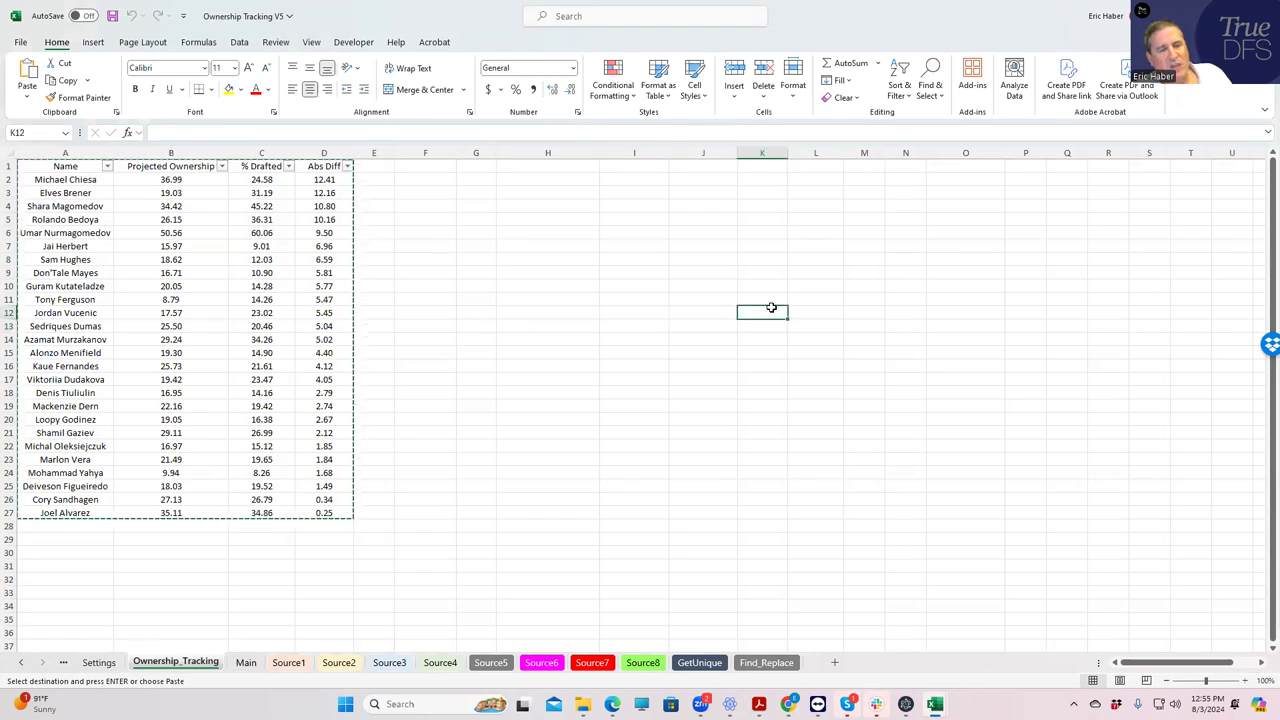
left_click(810, 294)
left_click(872, 277)
left_click(912, 270)
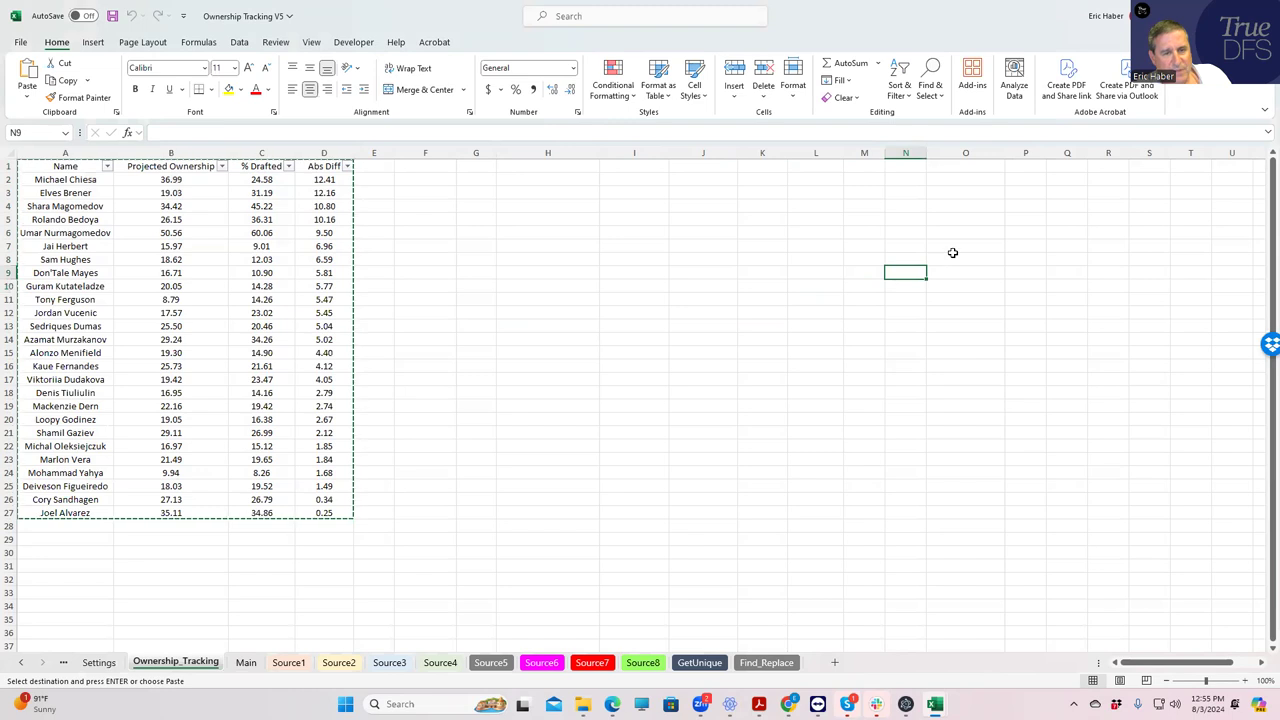
left_click(956, 257)
left_click(1021, 243)
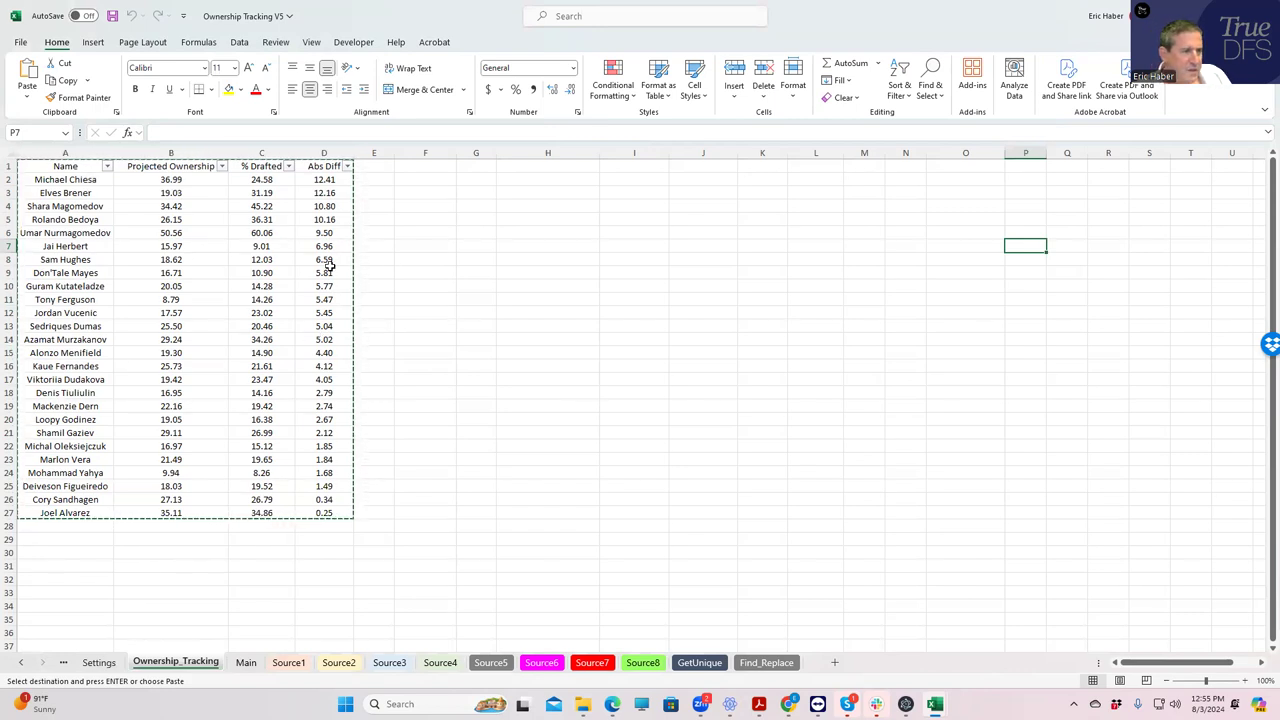
left_click(455, 262)
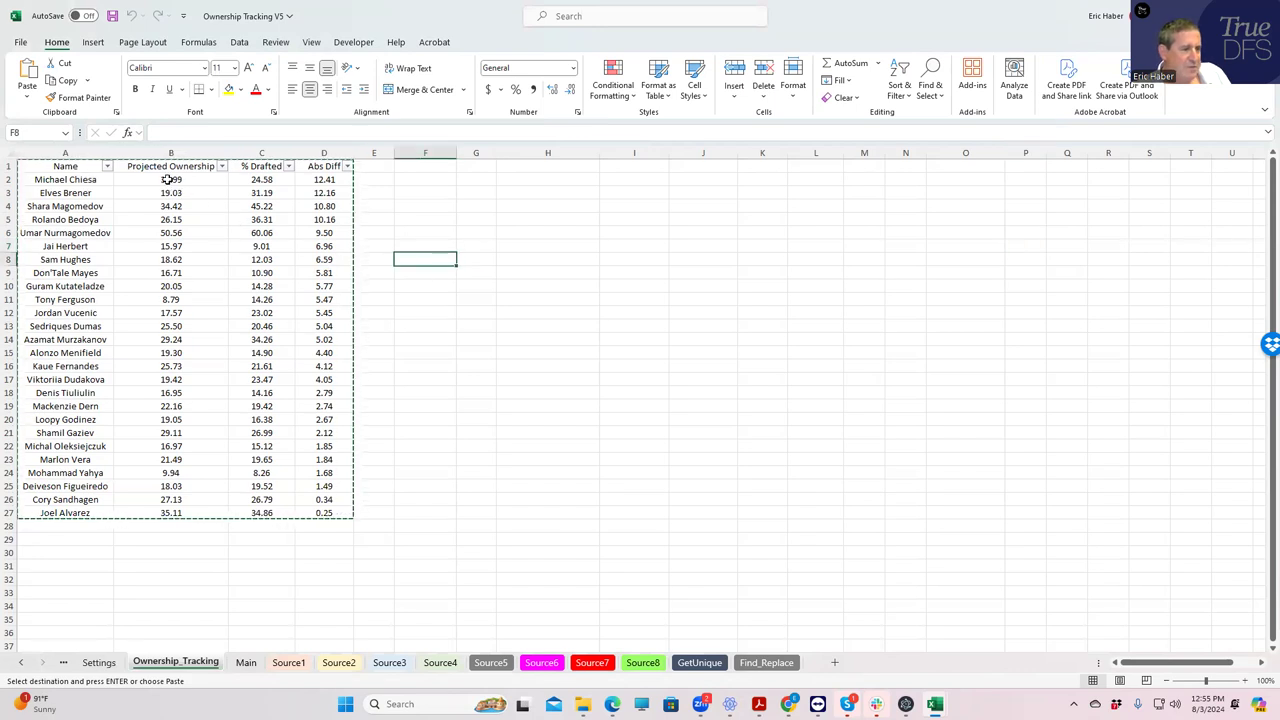
Total the Projected Ownership and % Drafted columns for all fighters, rechecking both totals
left_click_drag(170, 179, 161, 512)
left_click_drag(259, 179, 258, 513)
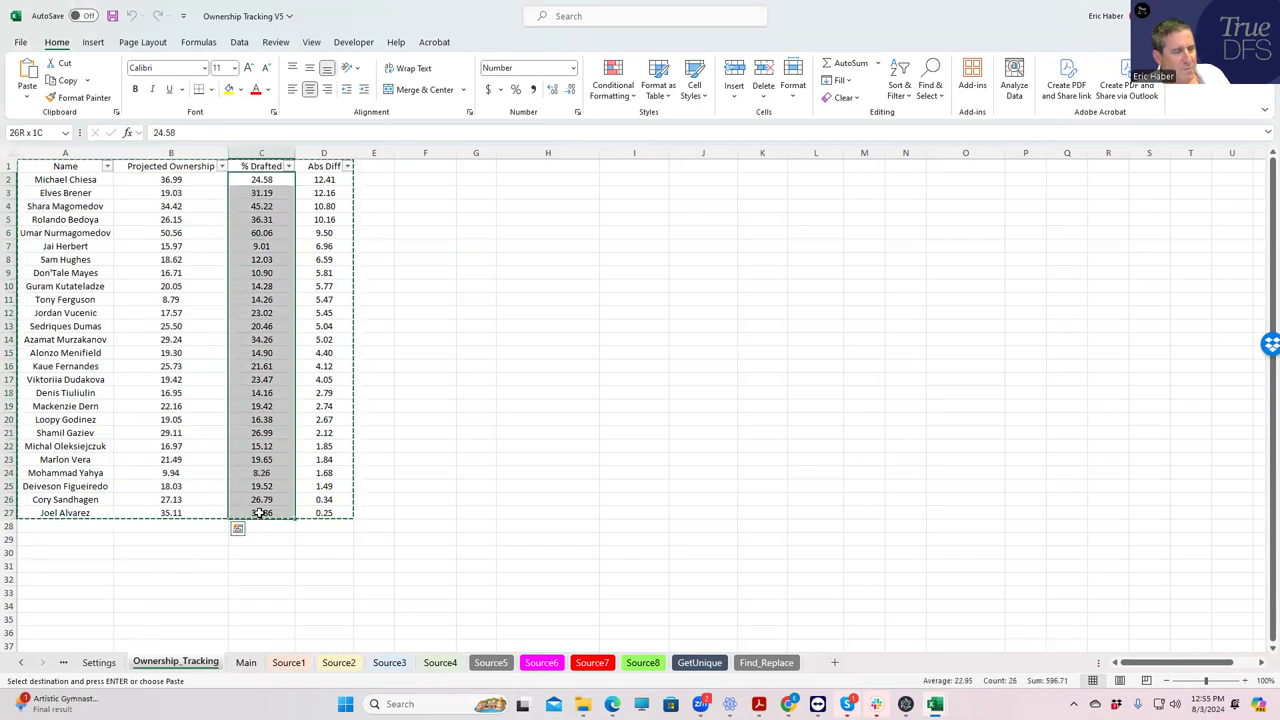
left_click_drag(170, 179, 170, 512)
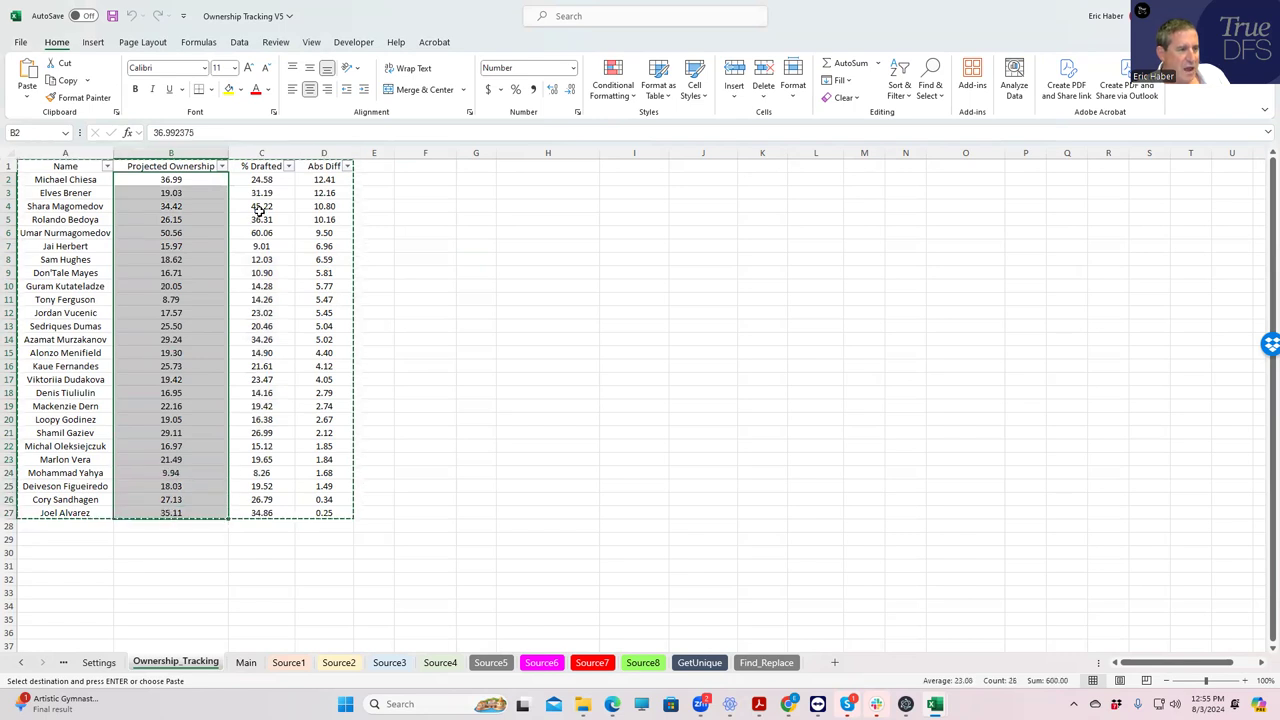
left_click_drag(256, 179, 259, 512)
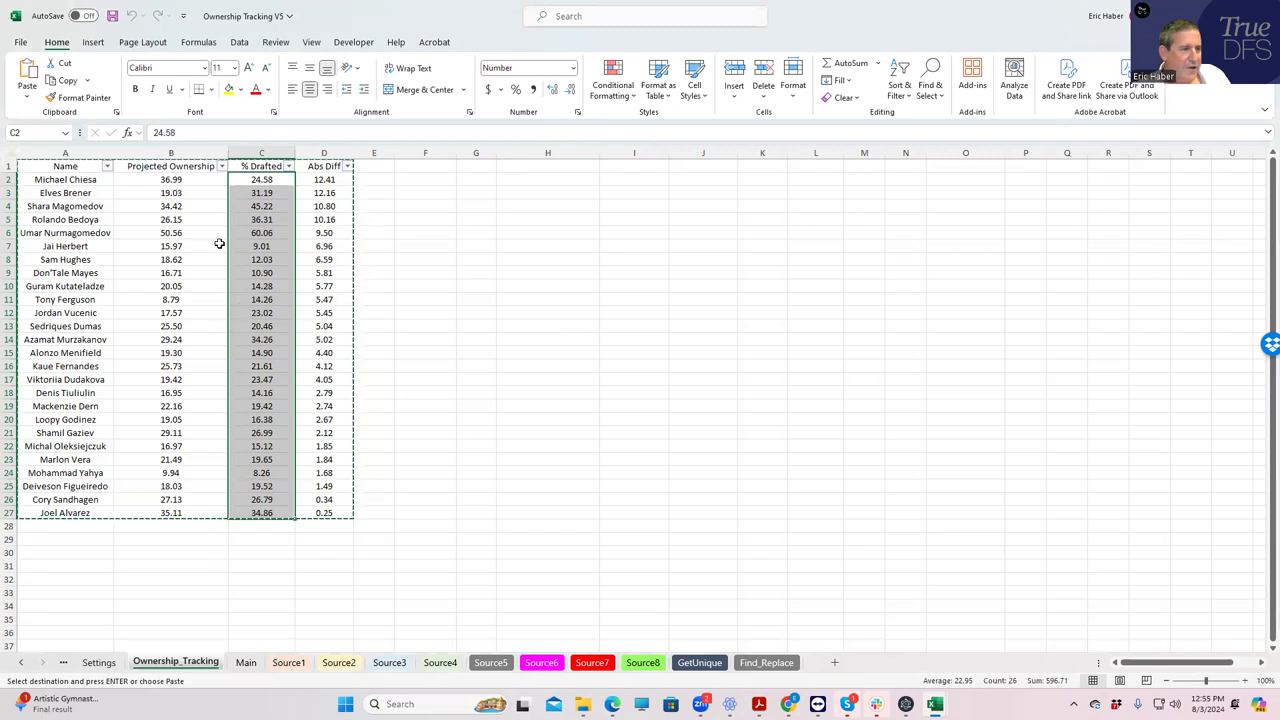
left_click(165, 181)
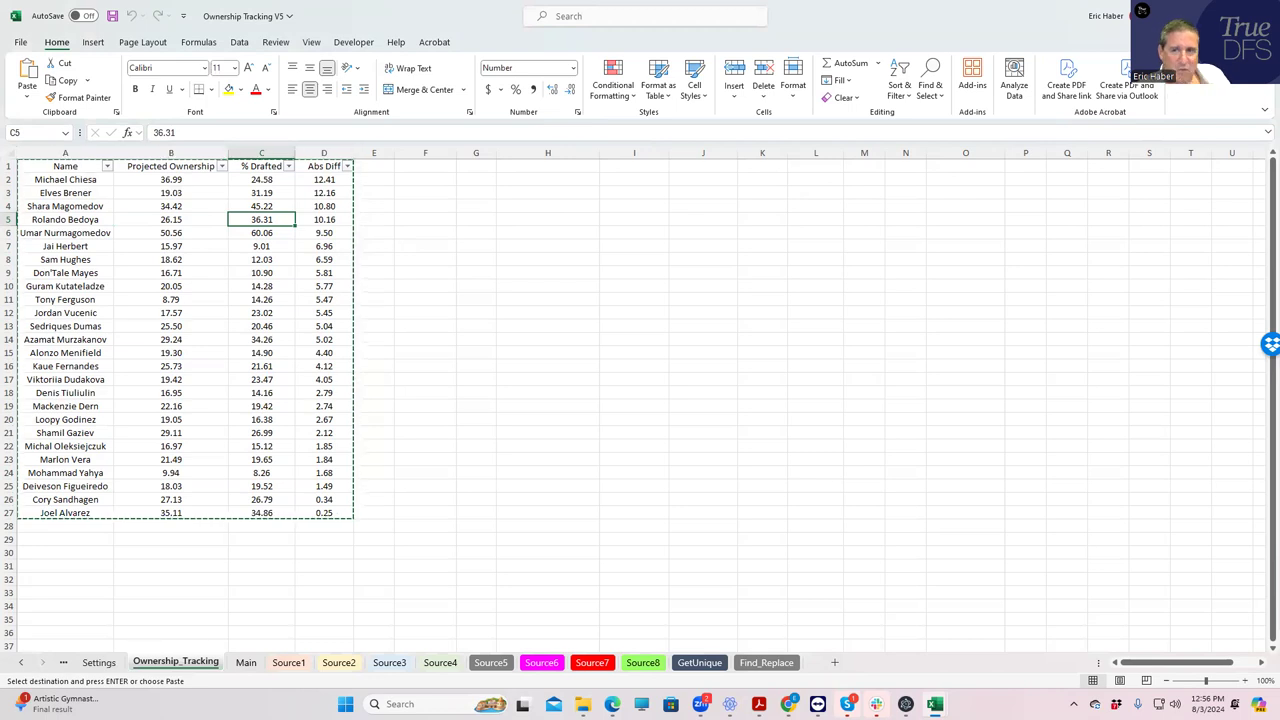
In Chrome, go to the sports-projections.com DFS Contest Analyzer and log in
key("alt+Tab")
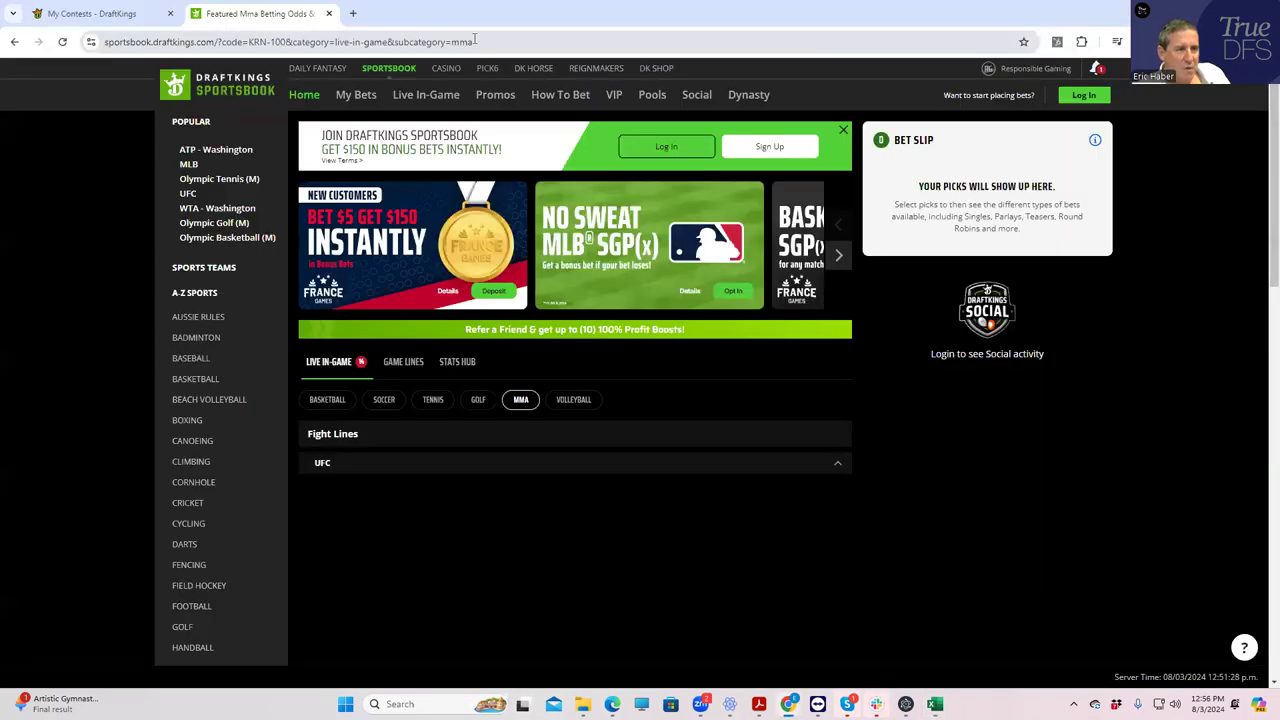
left_click(486, 38)
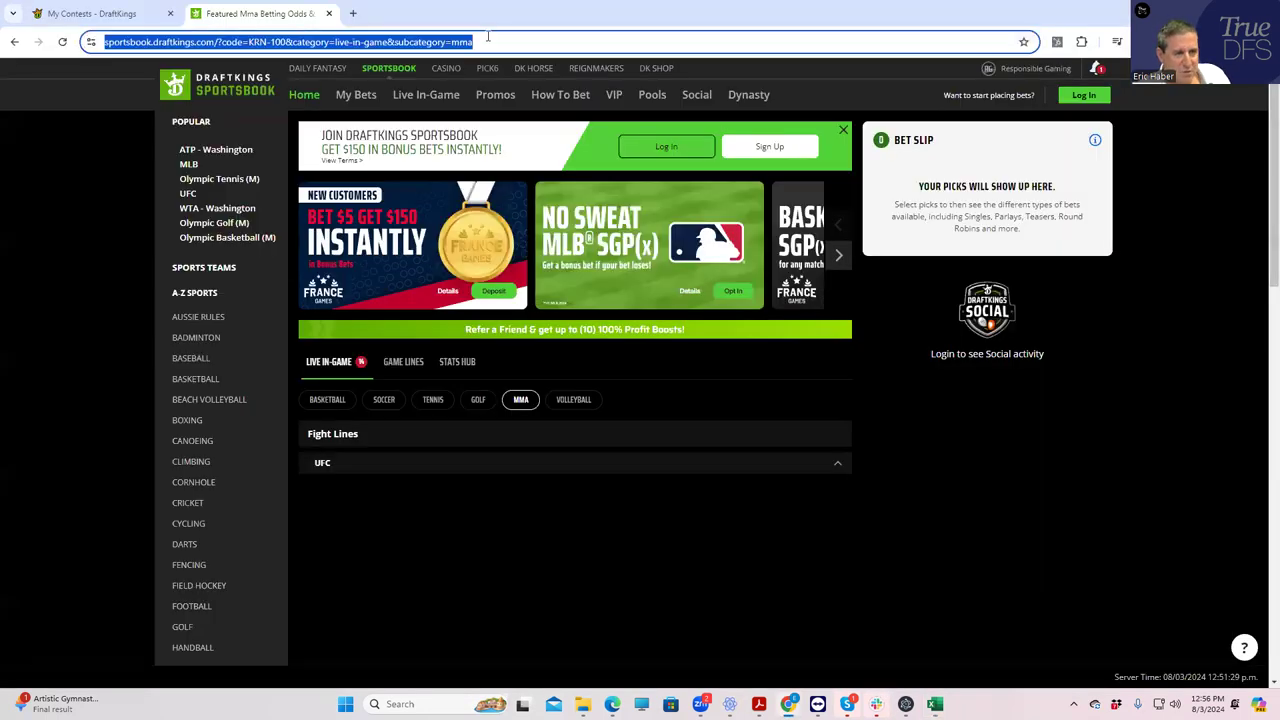
type("sport")
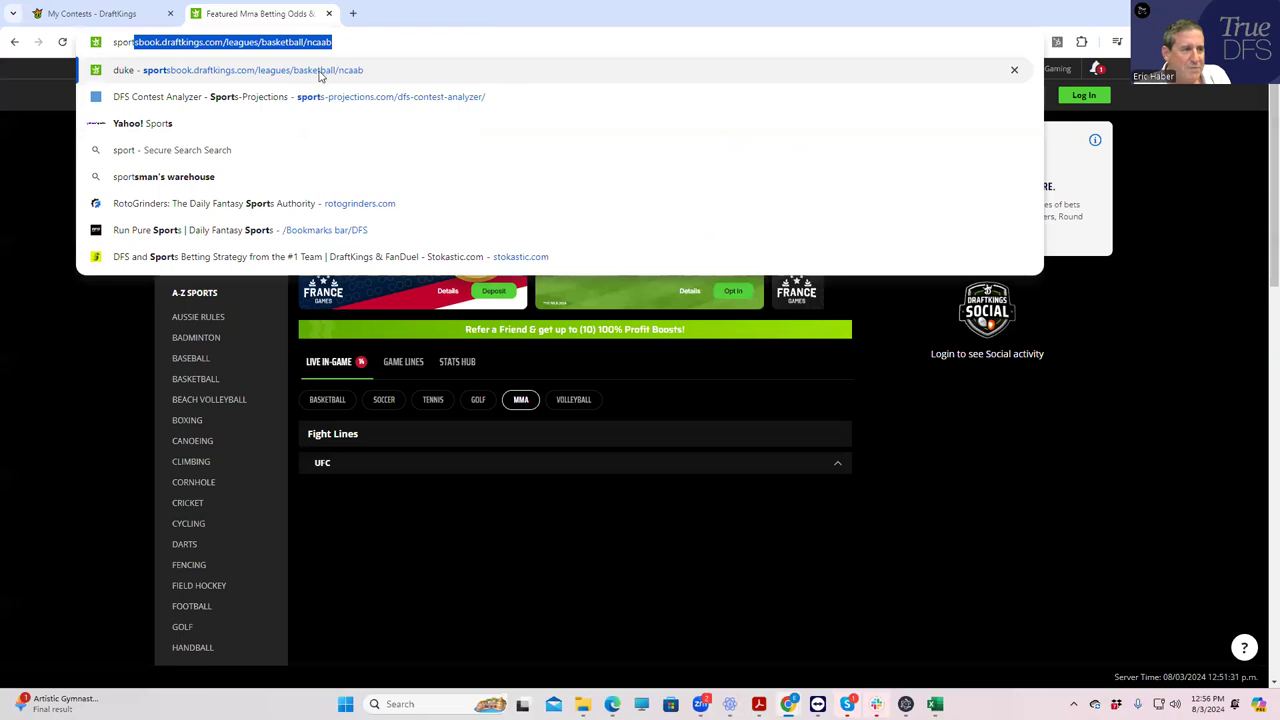
left_click(322, 97)
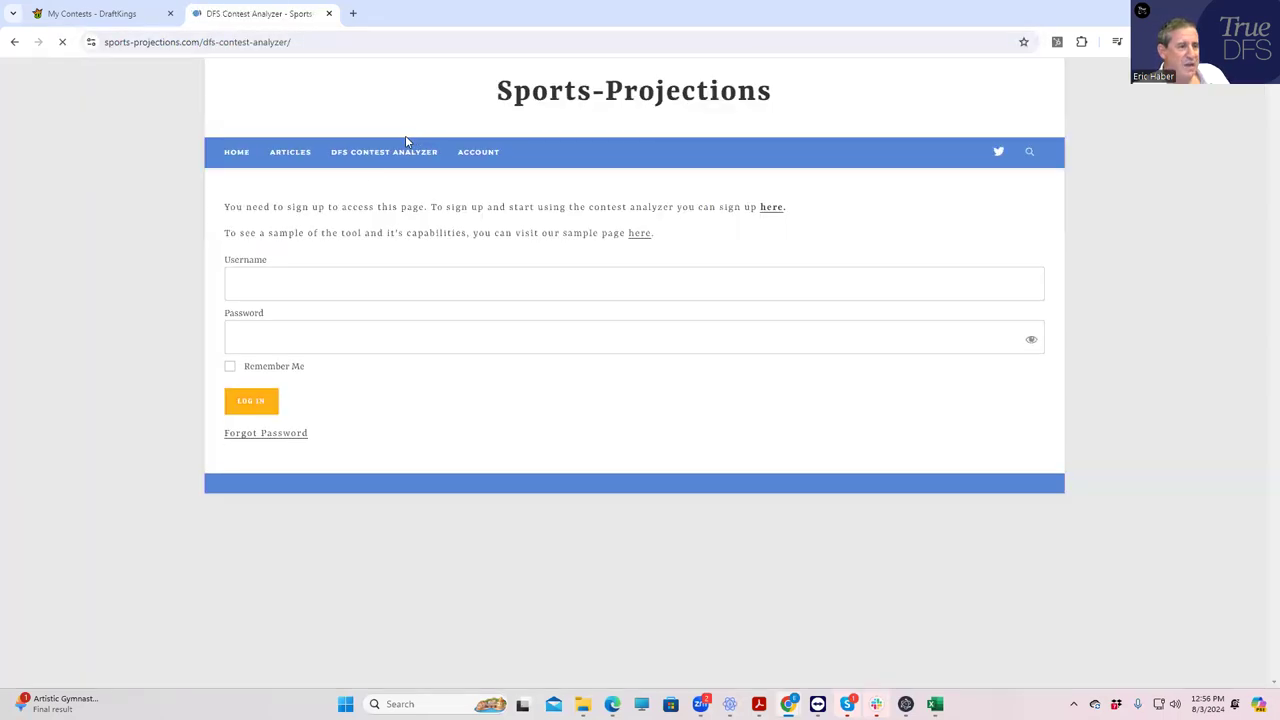
left_click(245, 405)
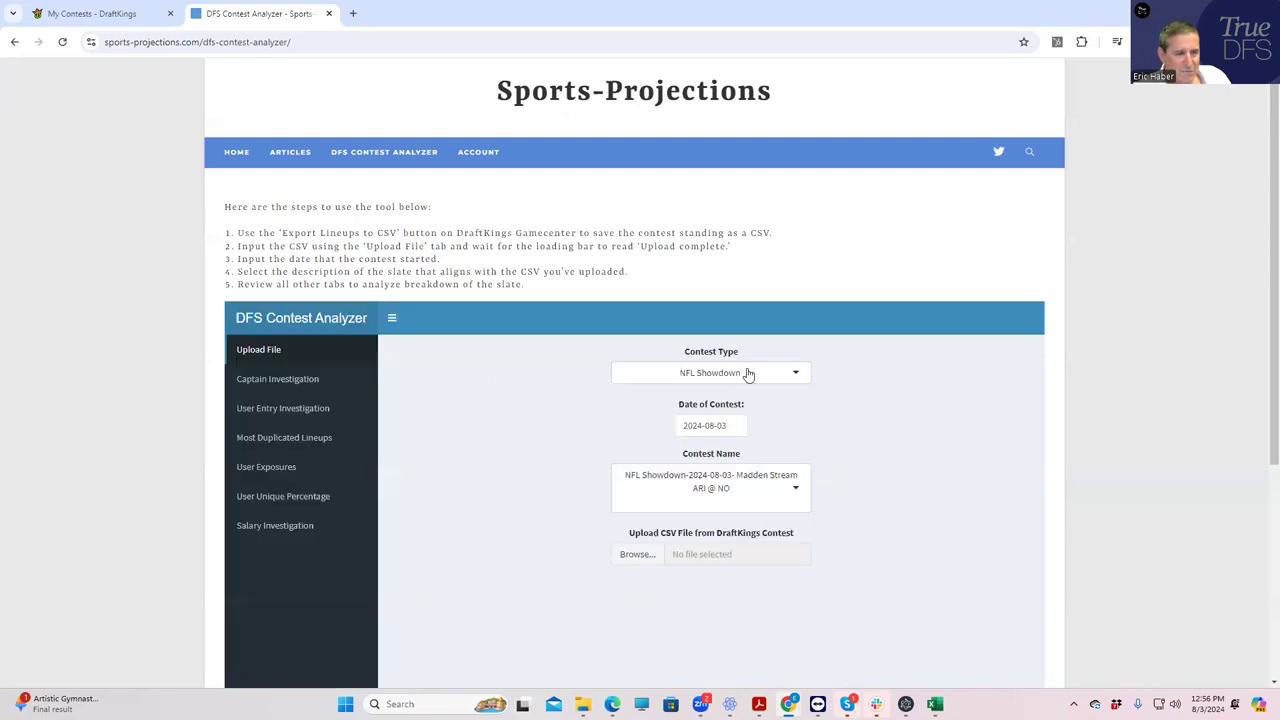
Set Contest Type to MMA and Contest Name to MMA-2024-08-03-Main
left_click(743, 375)
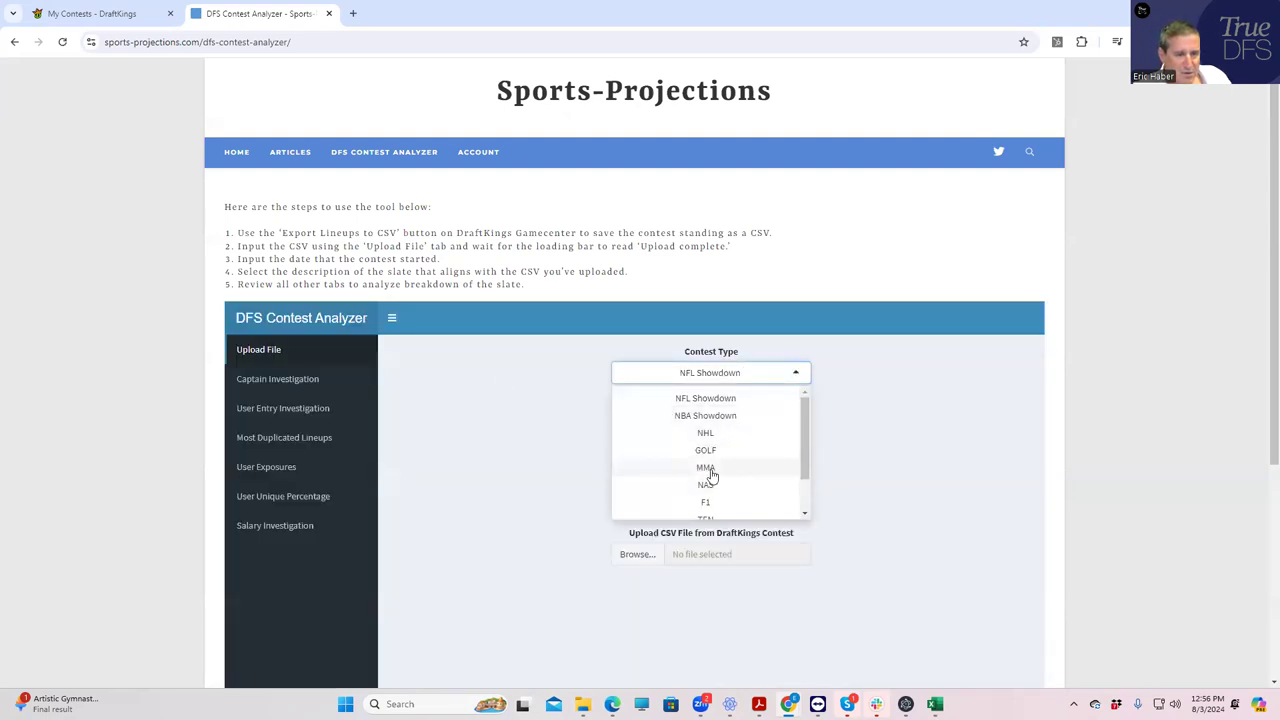
left_click(710, 469)
left_click(795, 478)
left_click(720, 515)
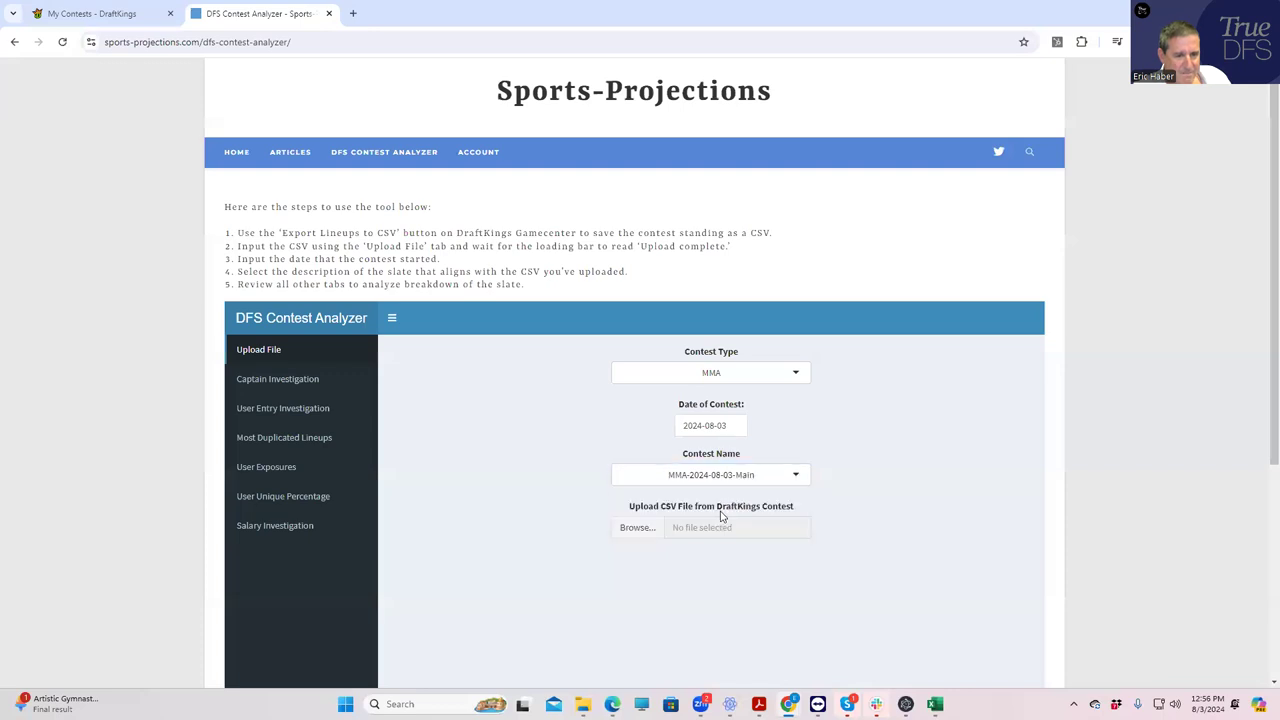
Upload OwnershipTracking.csv from the Dropbox DFSSheets/TrueDFS/MMA folder
left_click(632, 526)
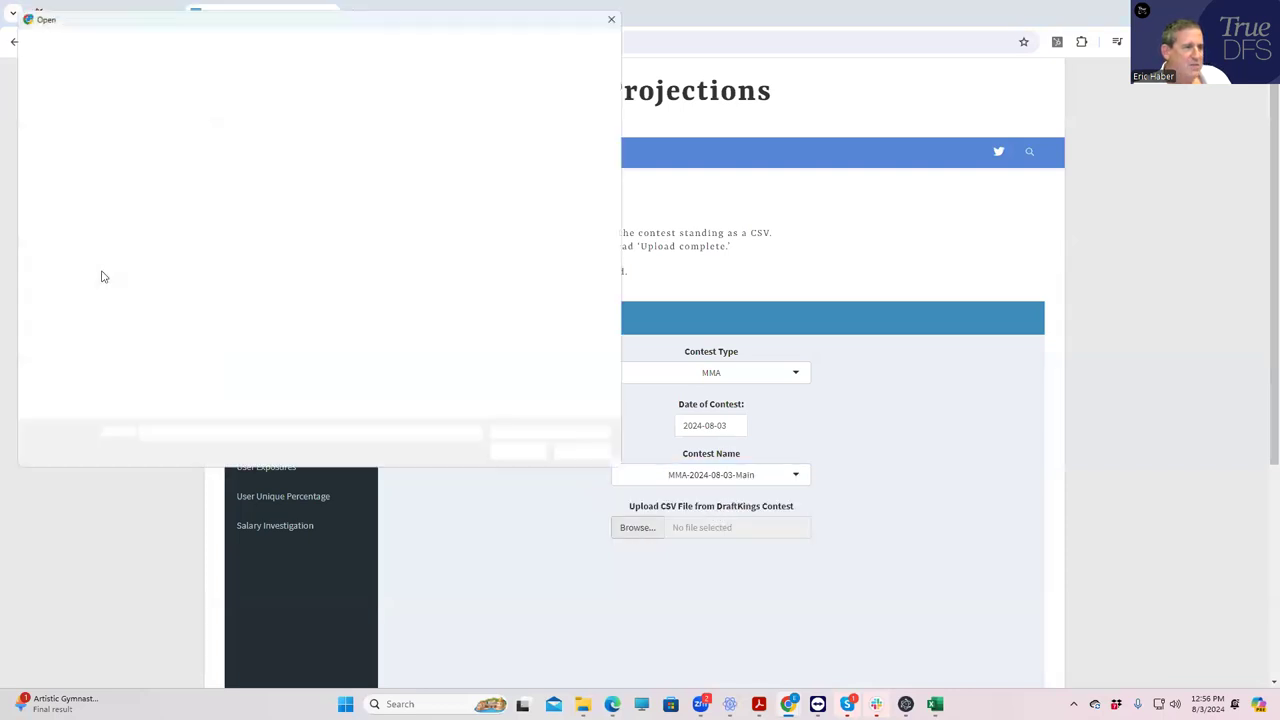
left_click(57, 327)
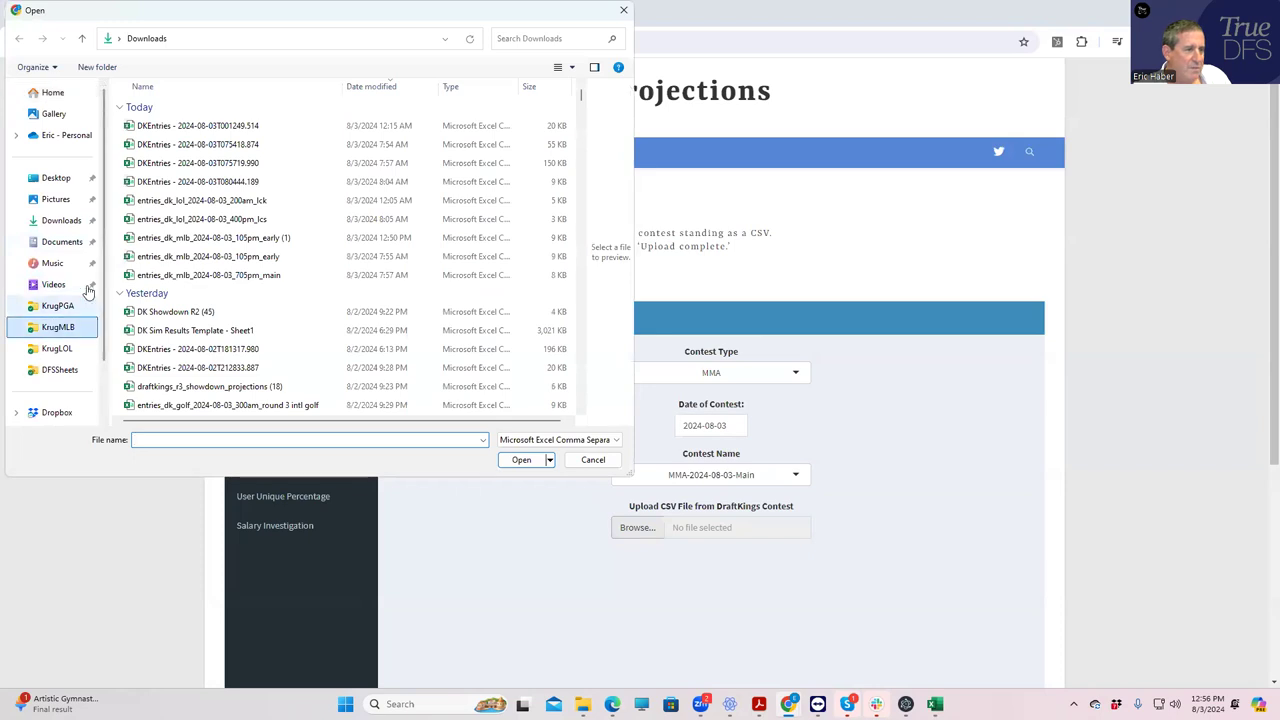
left_click(190, 39)
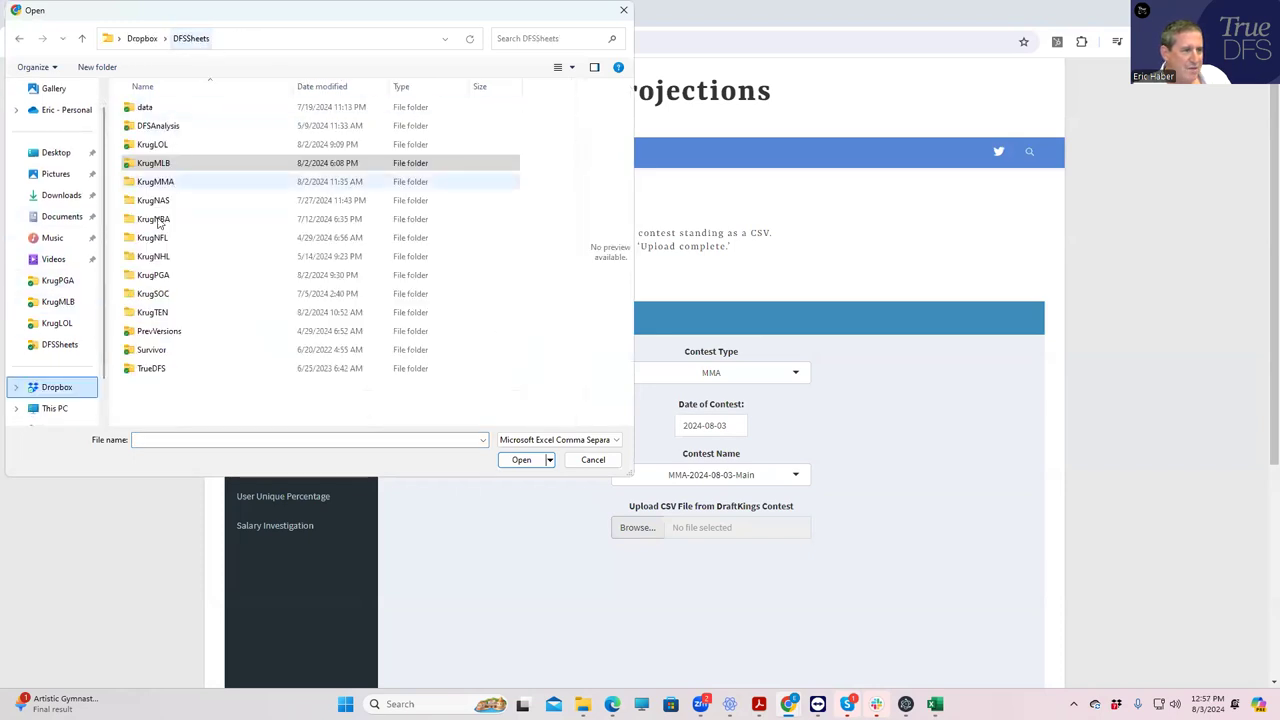
left_click(160, 368)
double_click(160, 368)
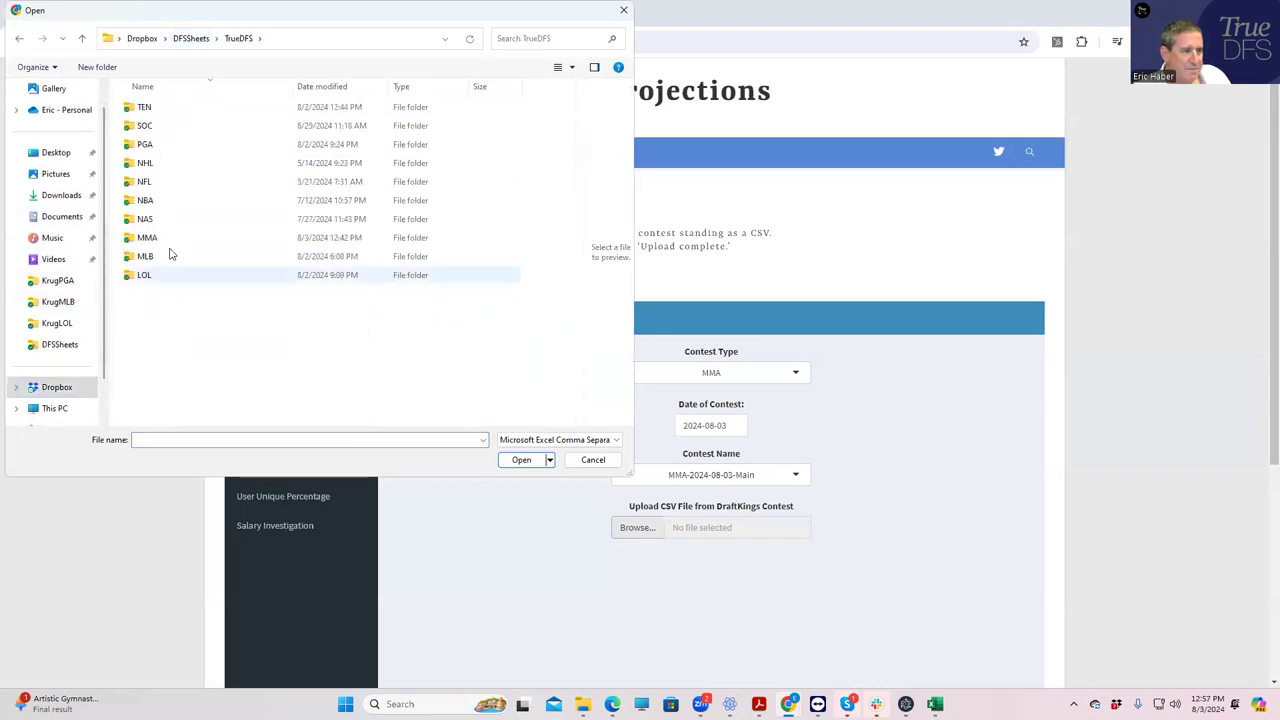
left_click(152, 204)
double_click(153, 240)
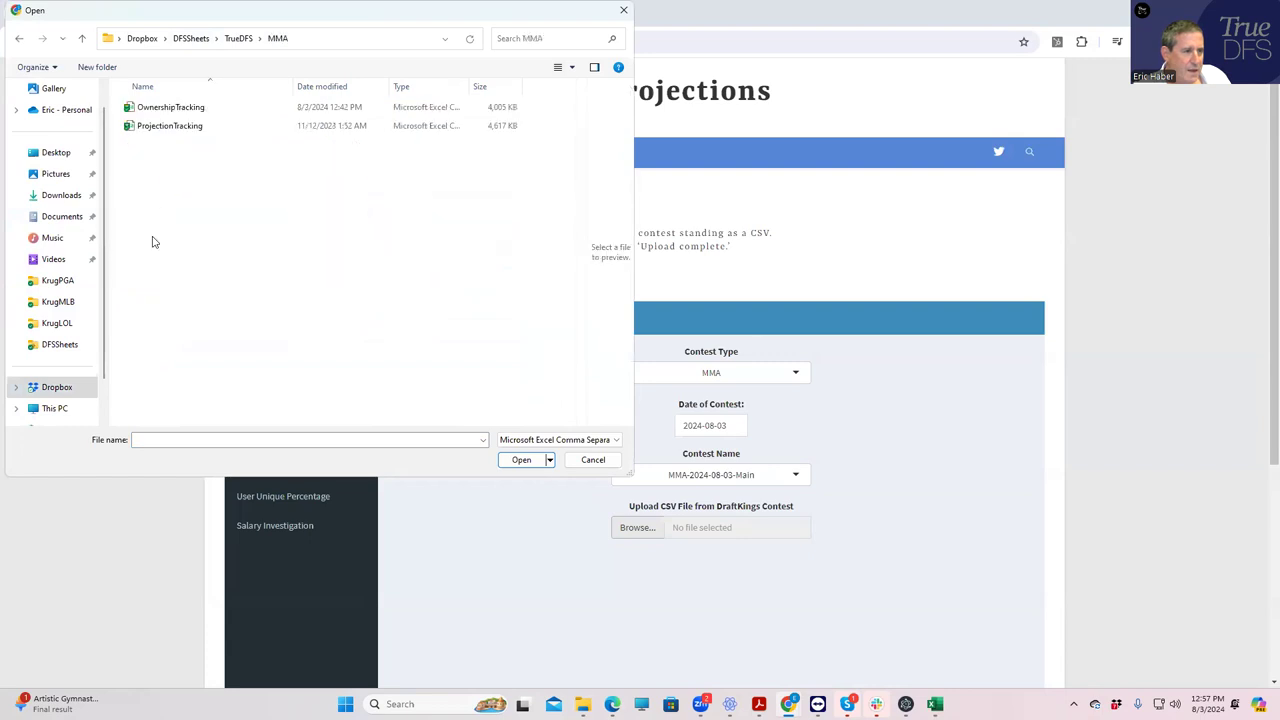
left_click(165, 108)
left_click(532, 463)
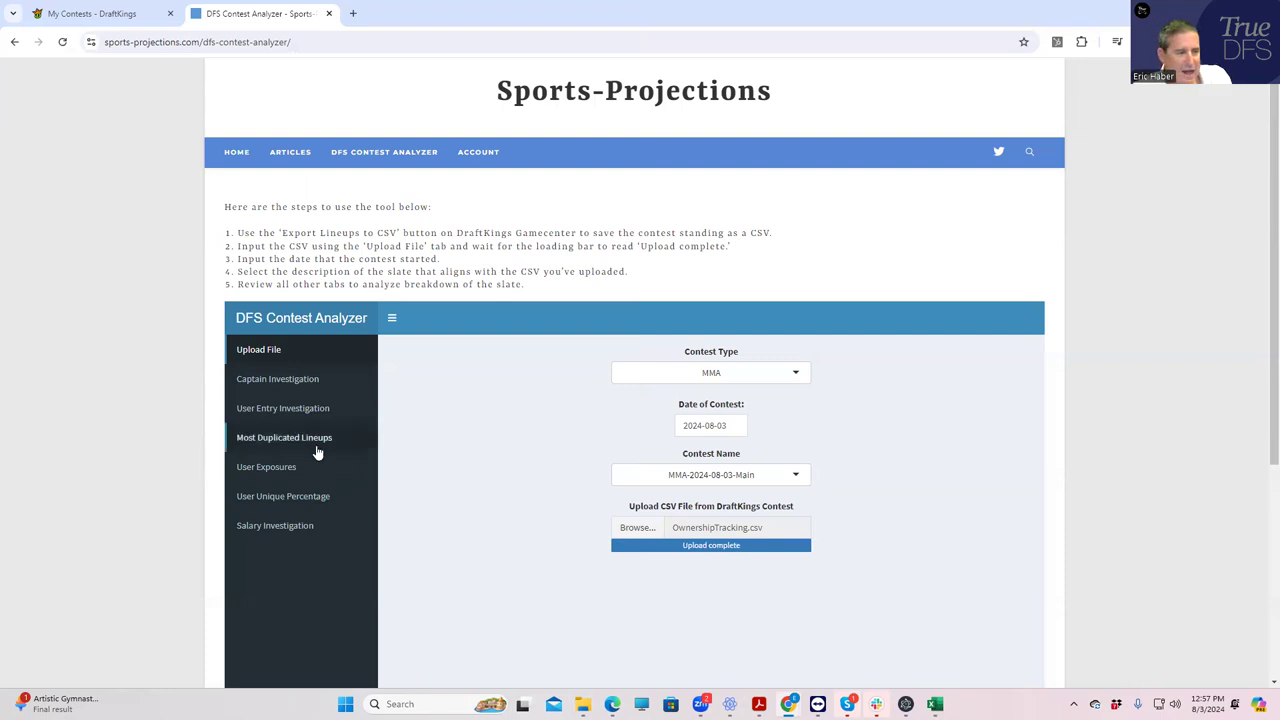
left_click(286, 496)
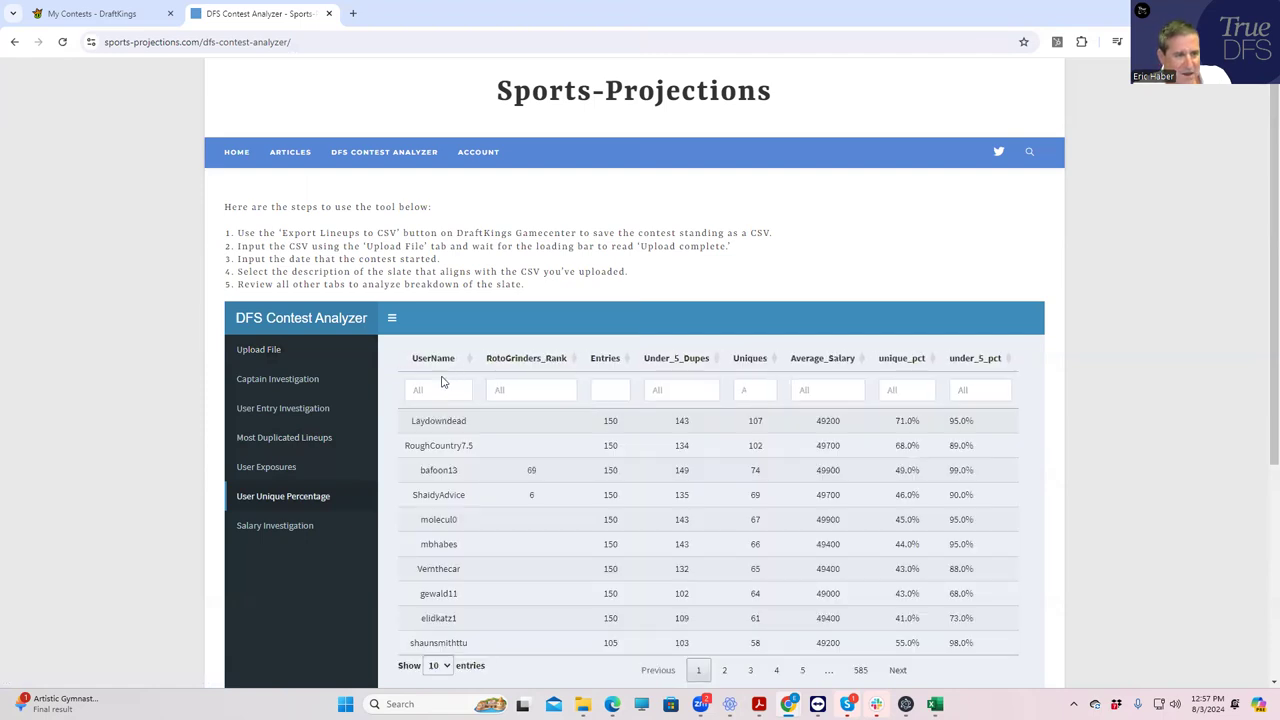
left_click(437, 386)
type("mbh")
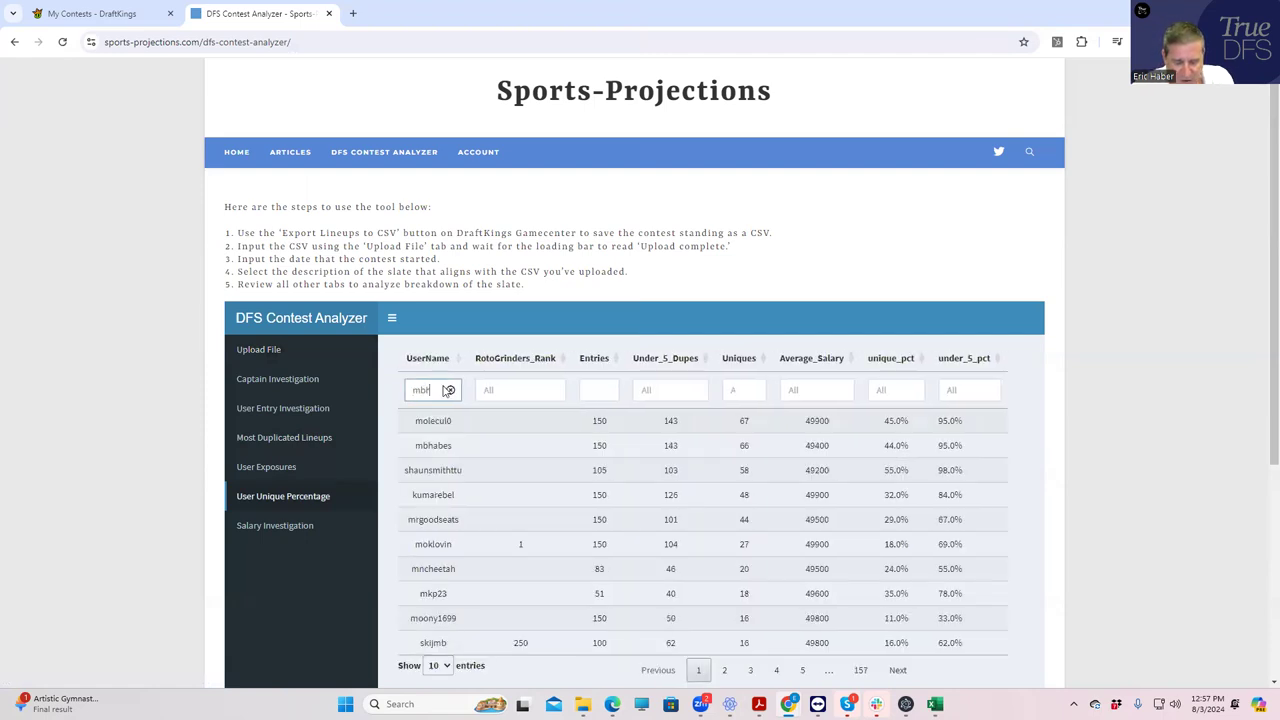
type("a")
type("bes")
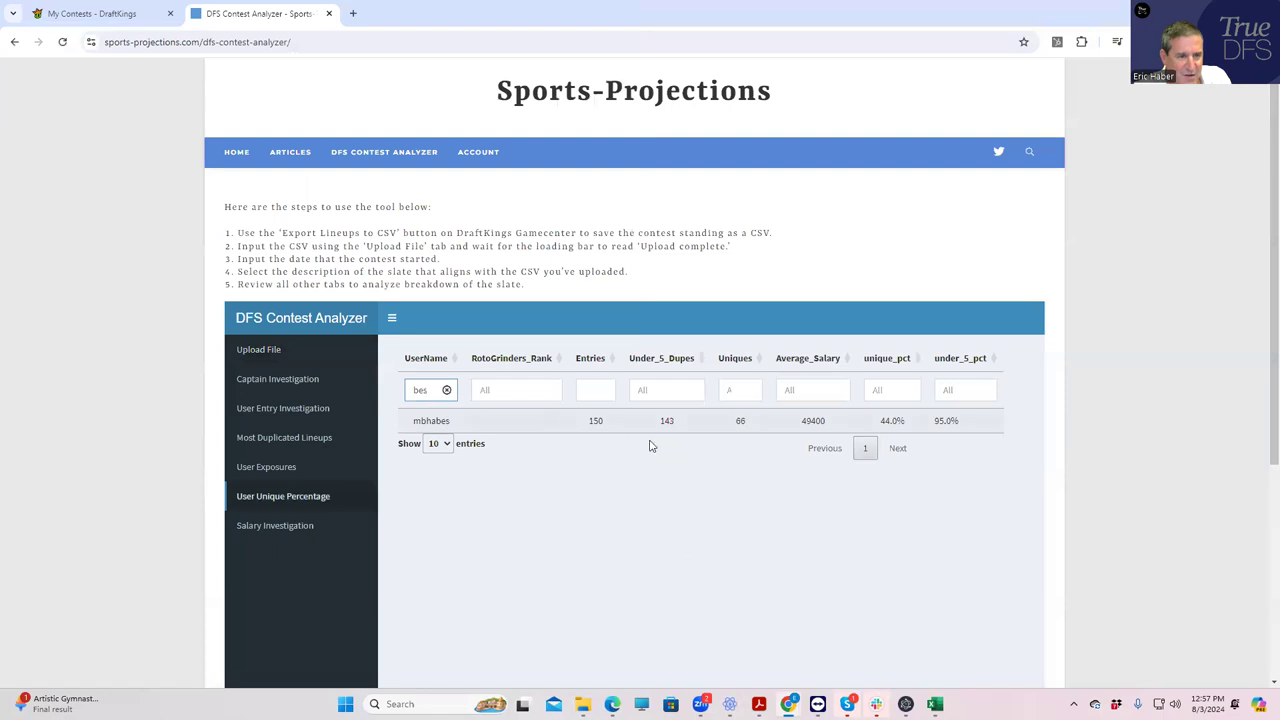
key("ctrl+a")
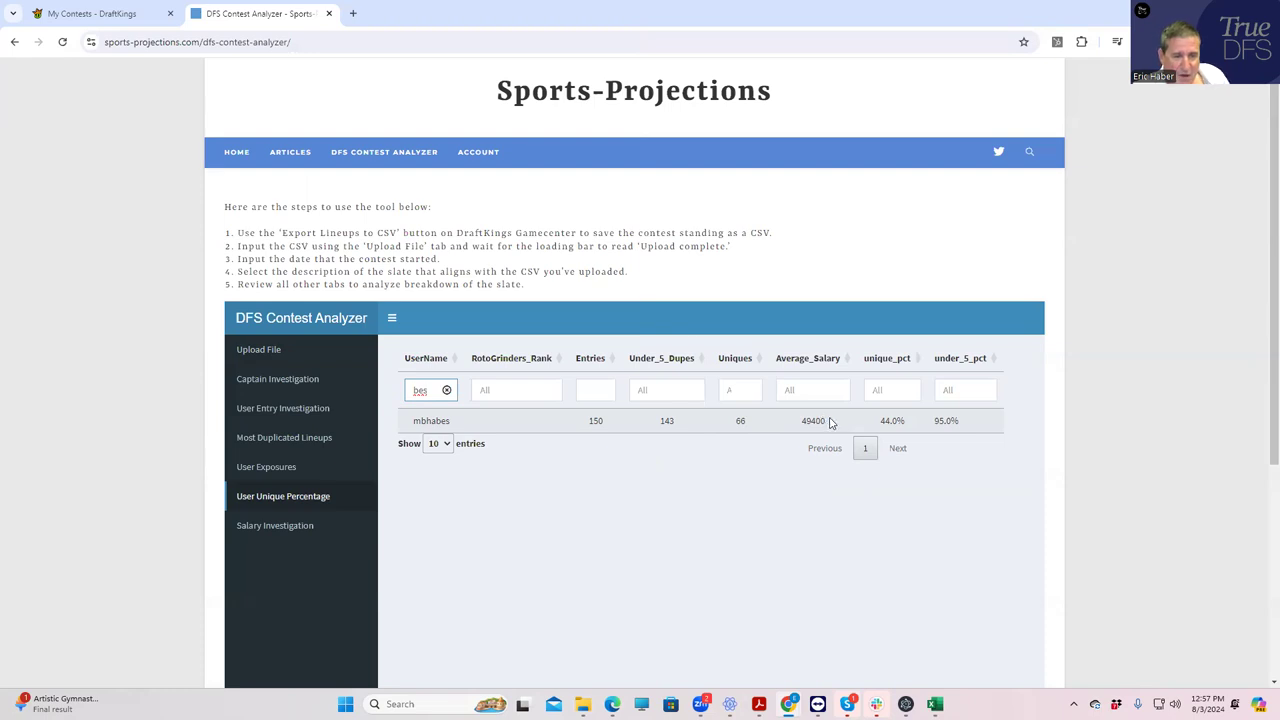
left_click(447, 391)
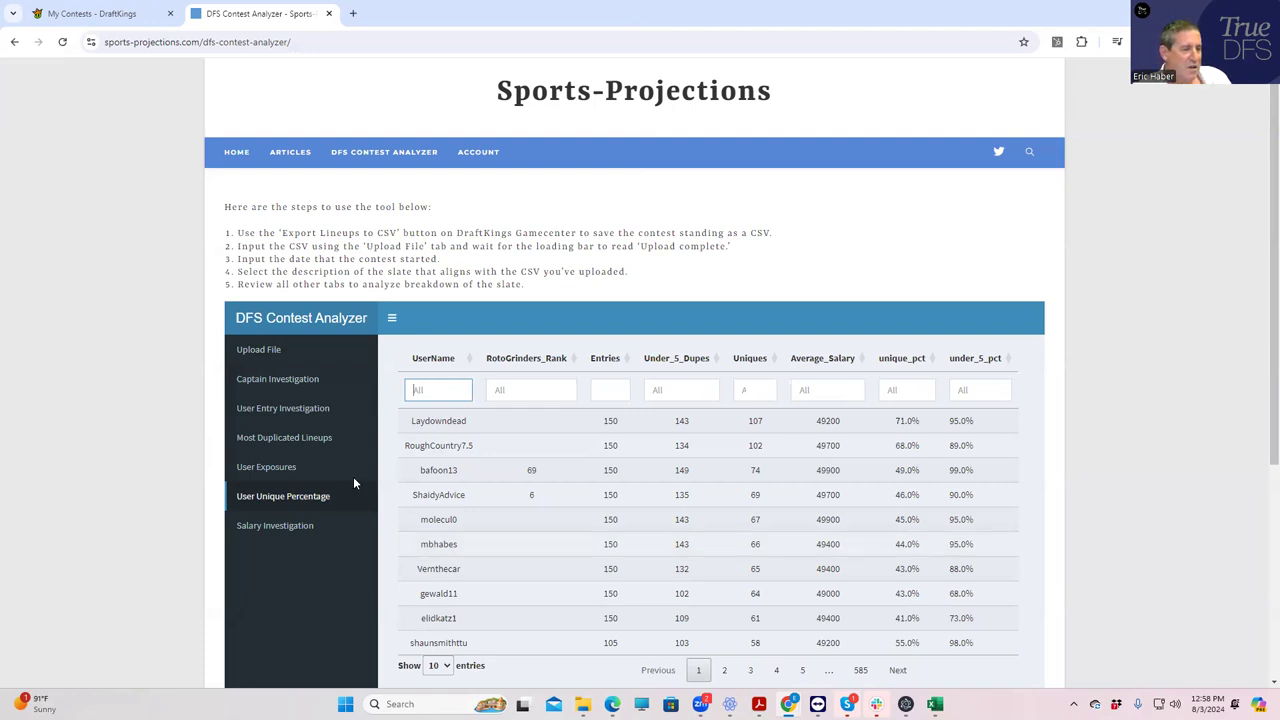
Switch to the User Entry Investigation view
left_click(267, 467)
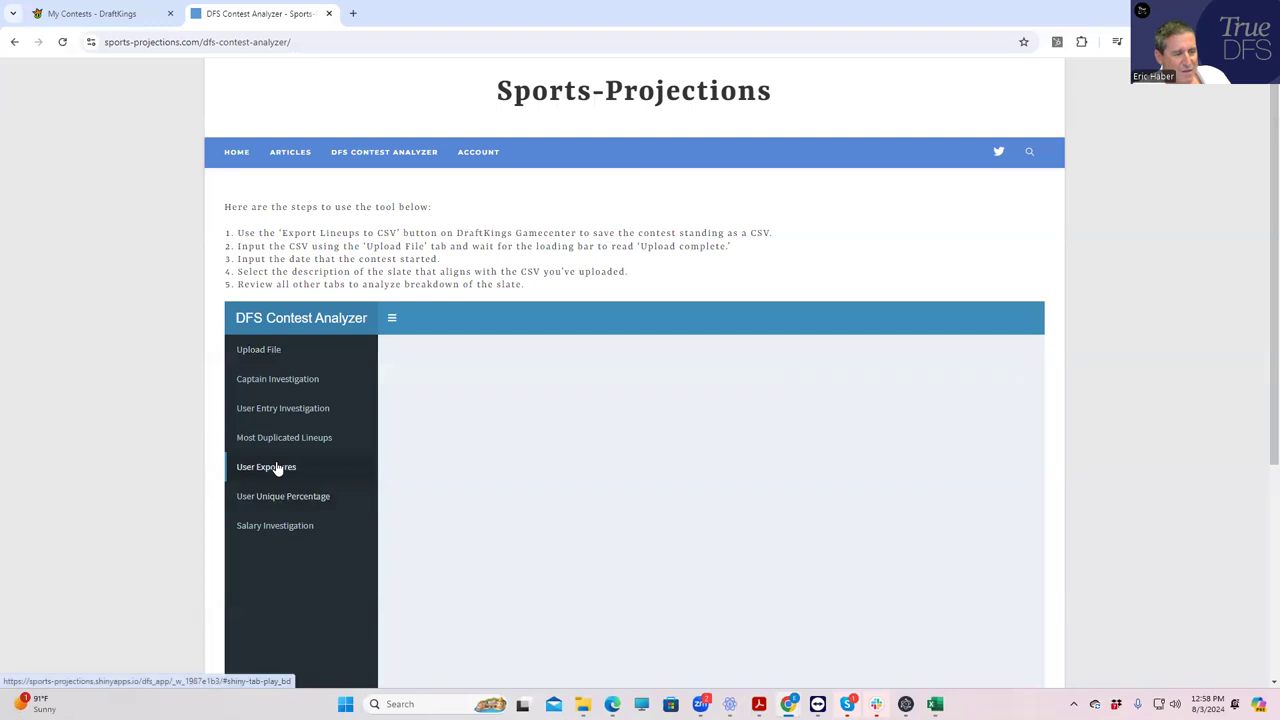
left_click(294, 408)
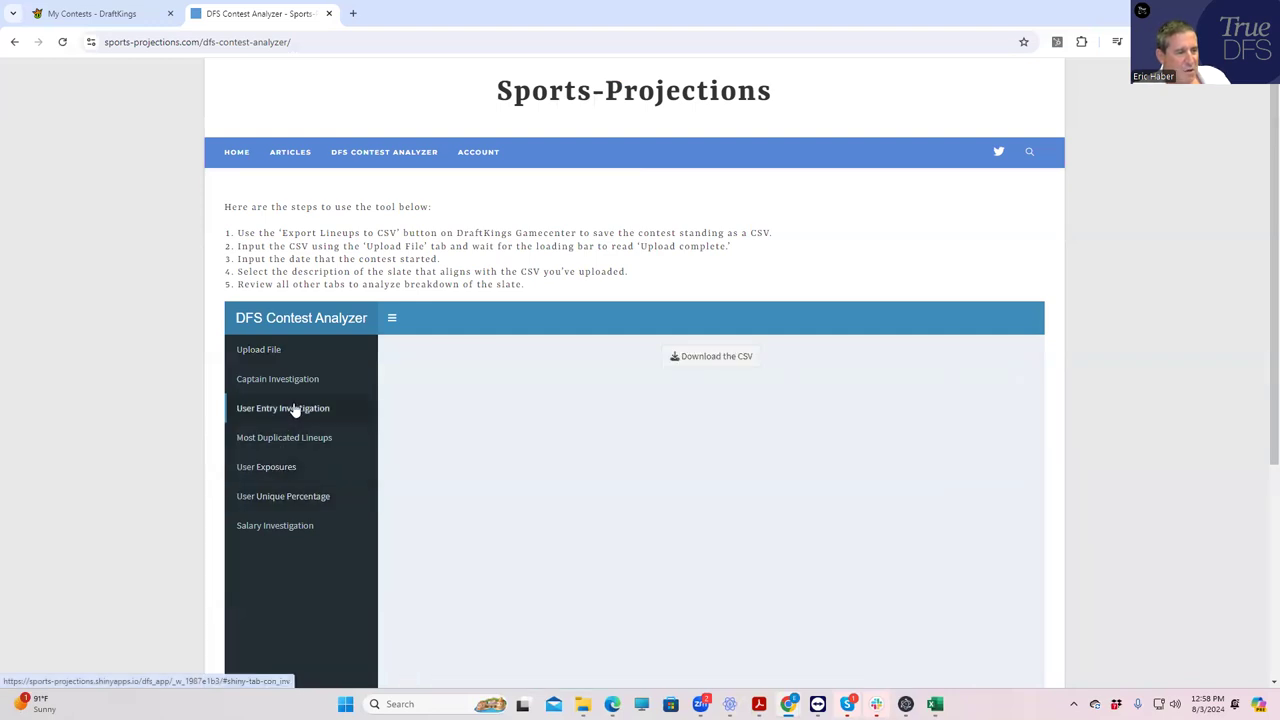
left_click(736, 390)
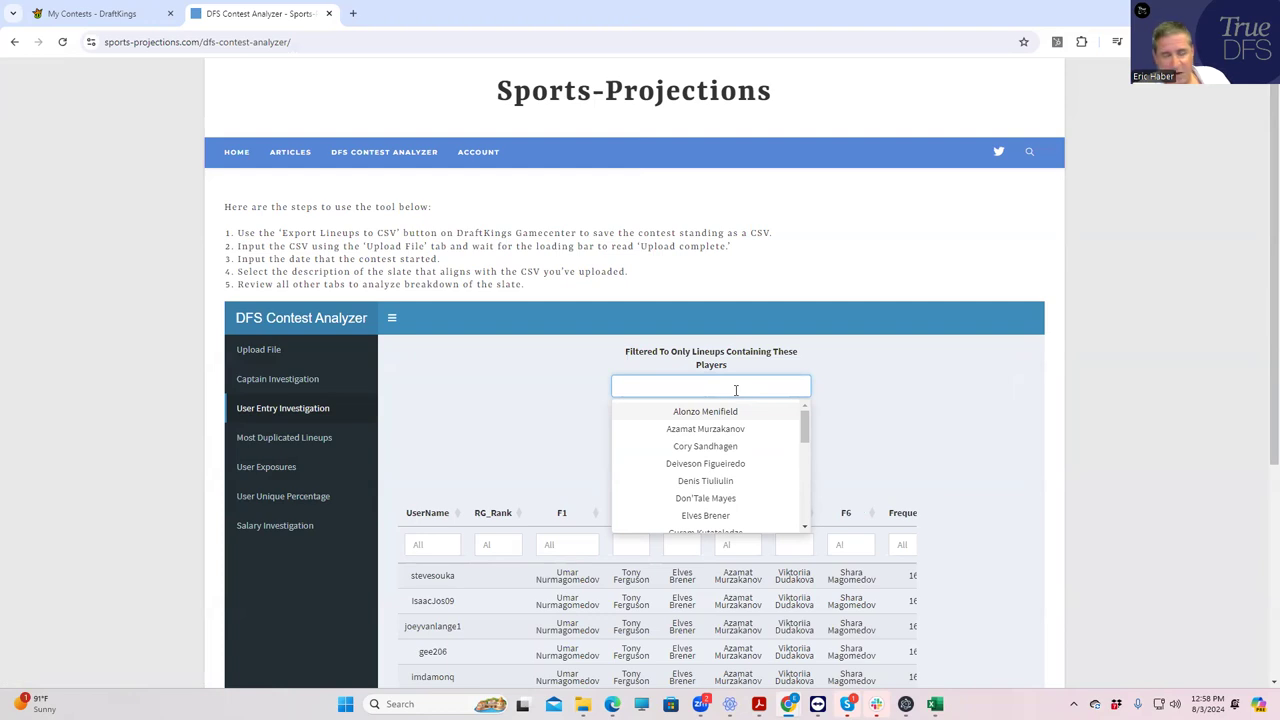
left_click(531, 446)
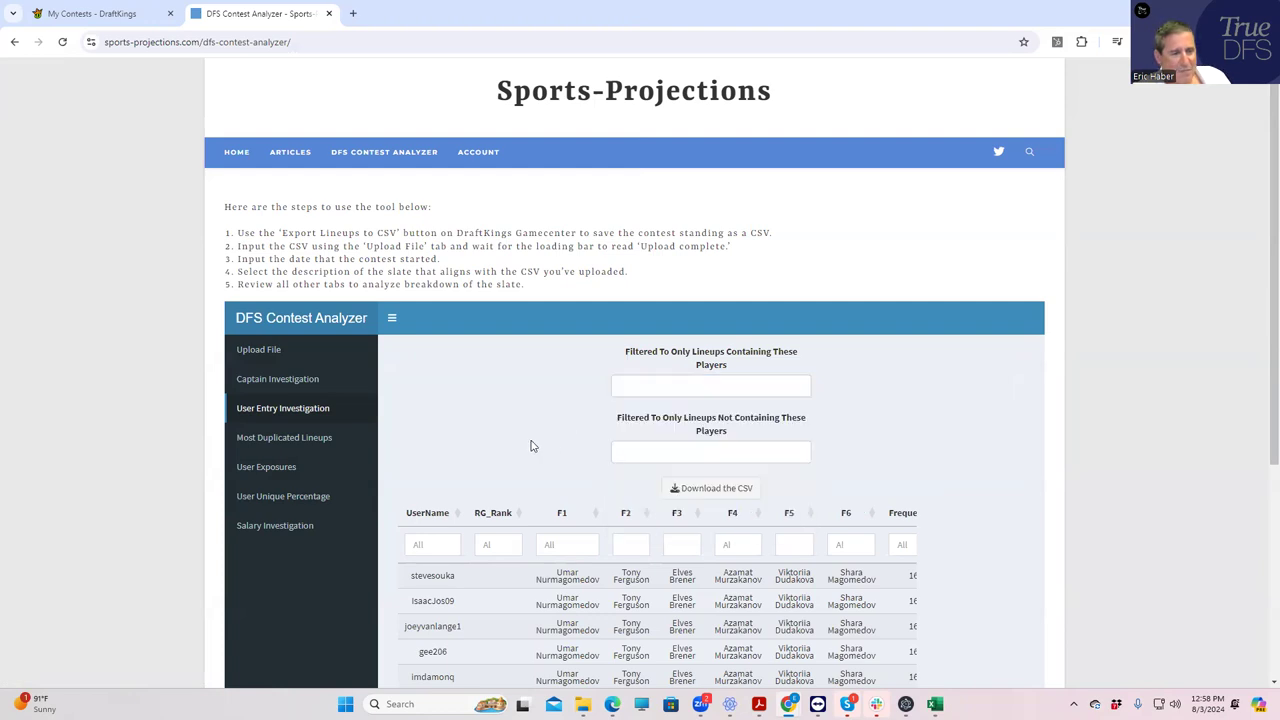
Add Rolando Bedoya to 'Not Containing These Players'
left_click(669, 446)
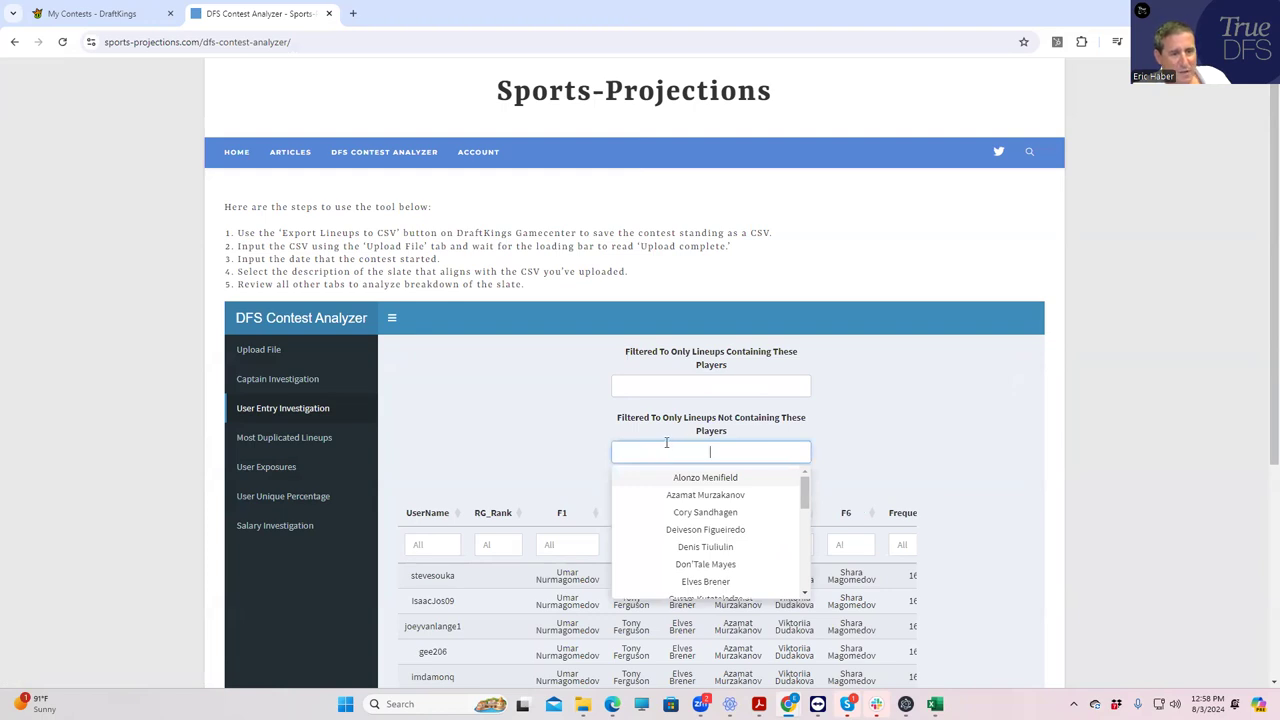
type("bed")
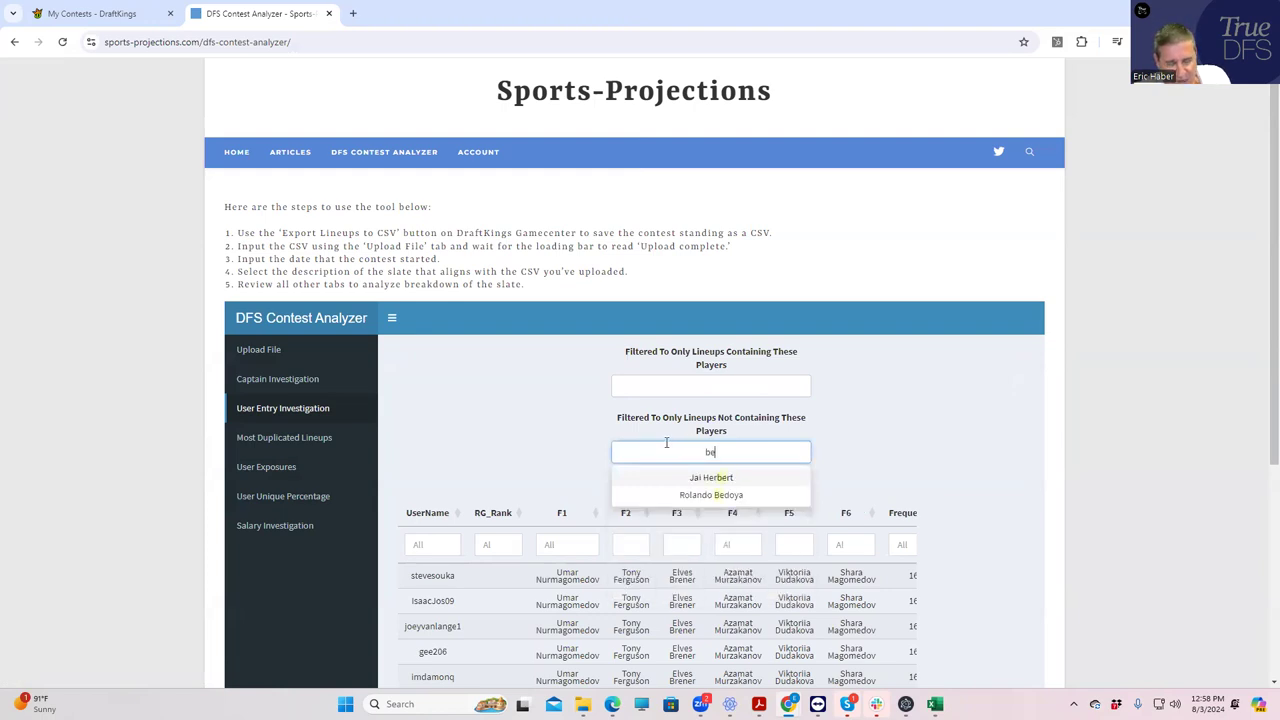
left_click(700, 479)
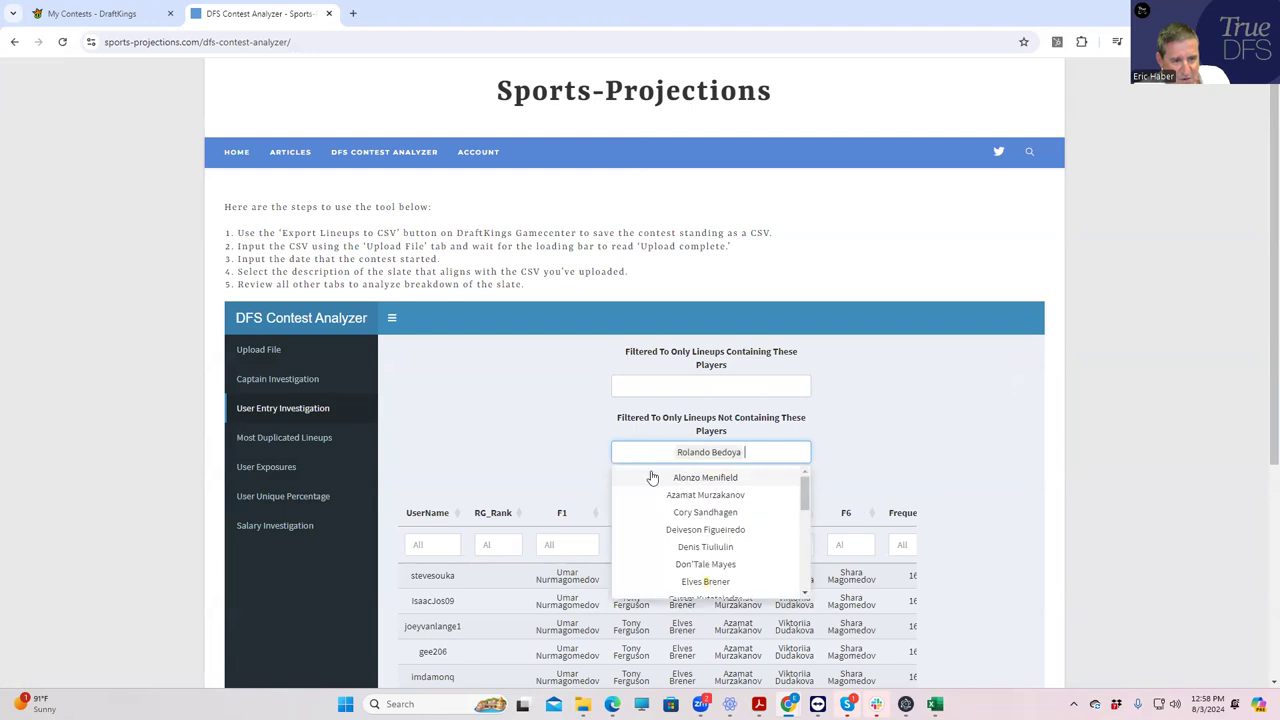
left_click(495, 465)
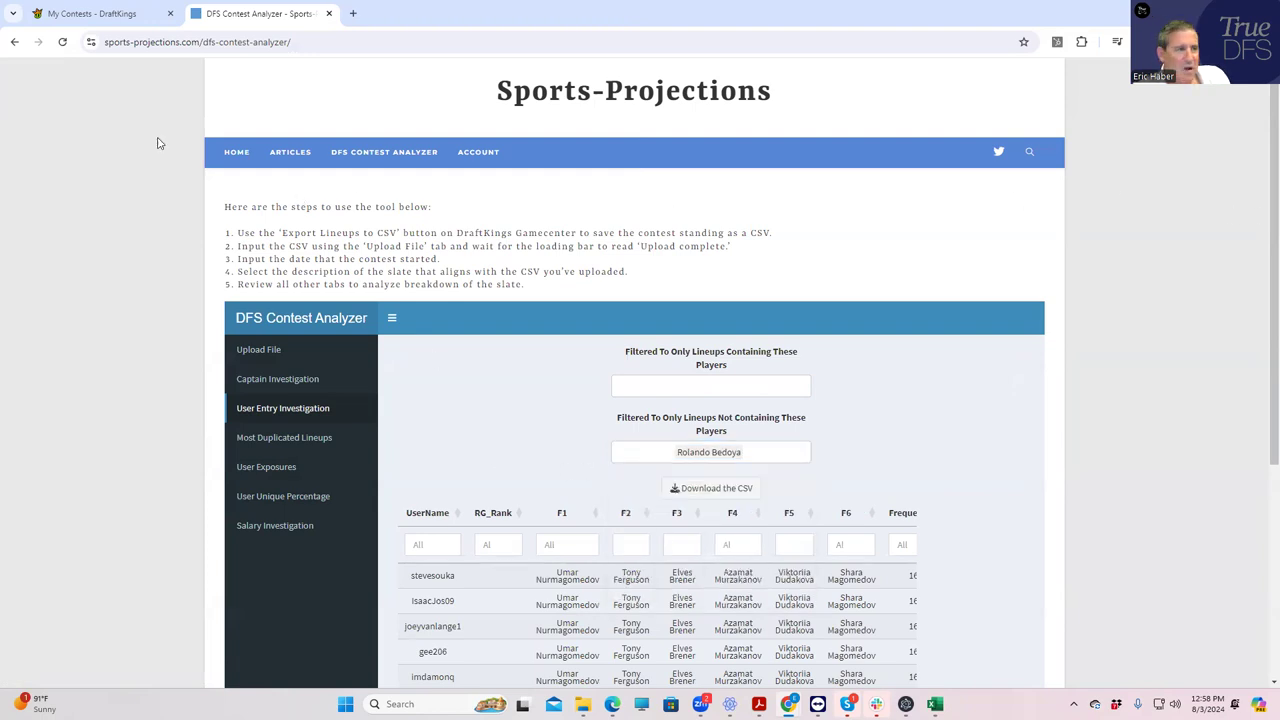
left_click(125, 18)
left_click(260, 14)
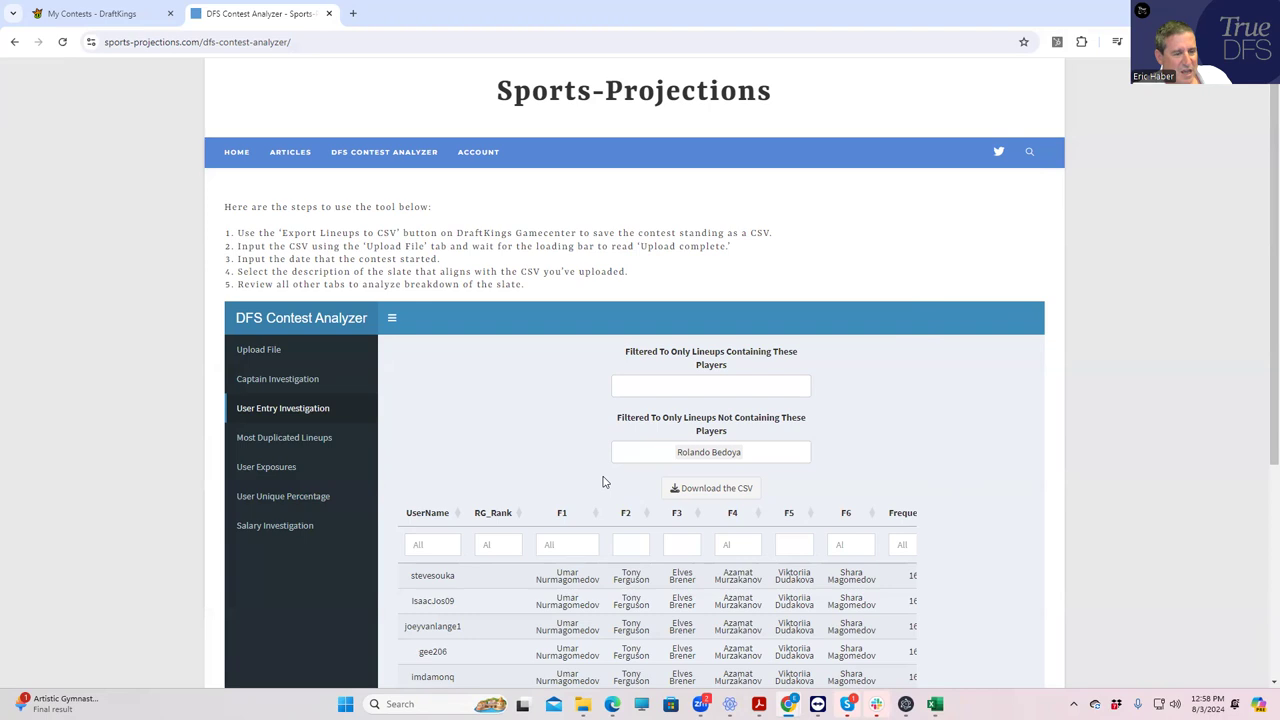
Also exclude Jai Herbert and Sedriques Dumas from the lineups
left_click(757, 451)
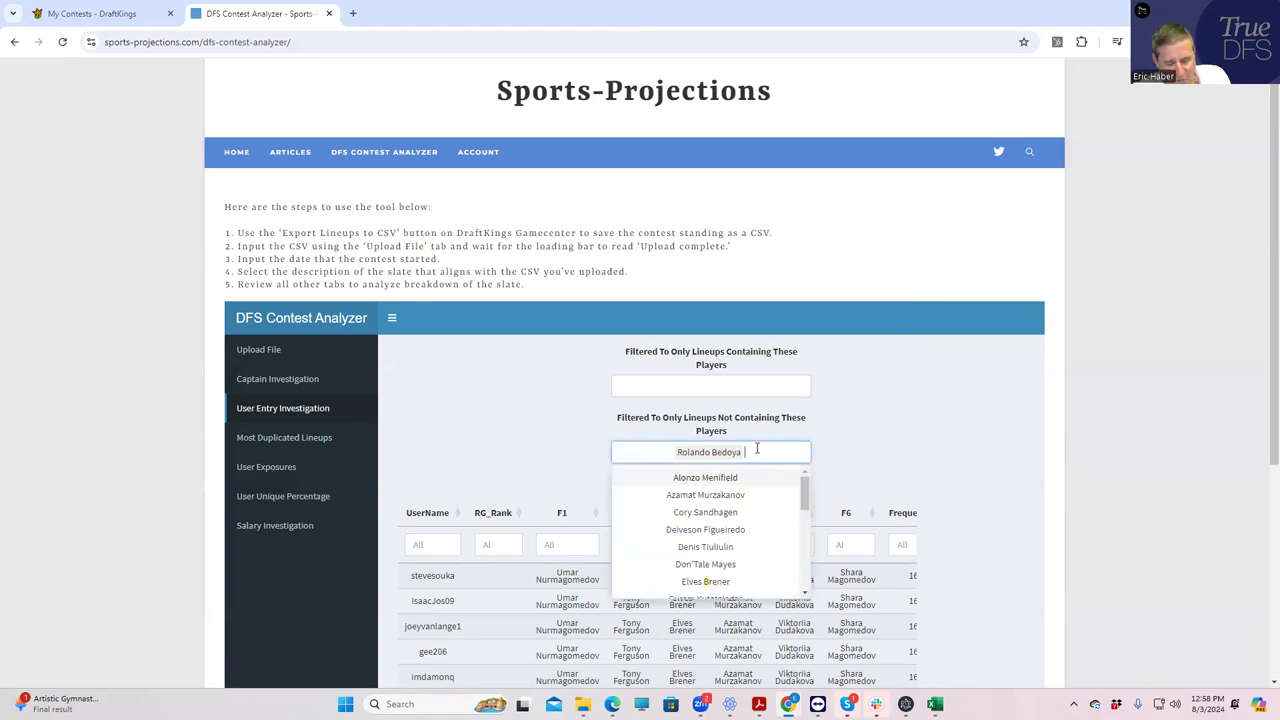
type("jai")
left_click(706, 480)
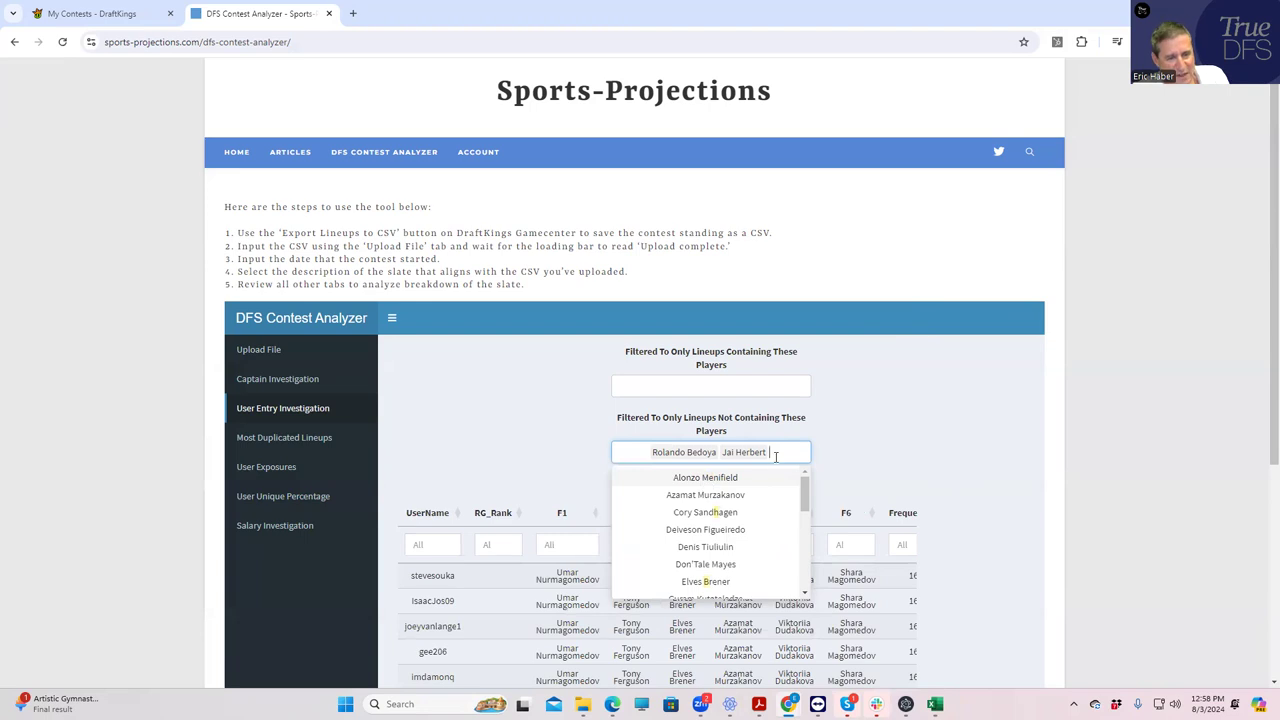
type("dum")
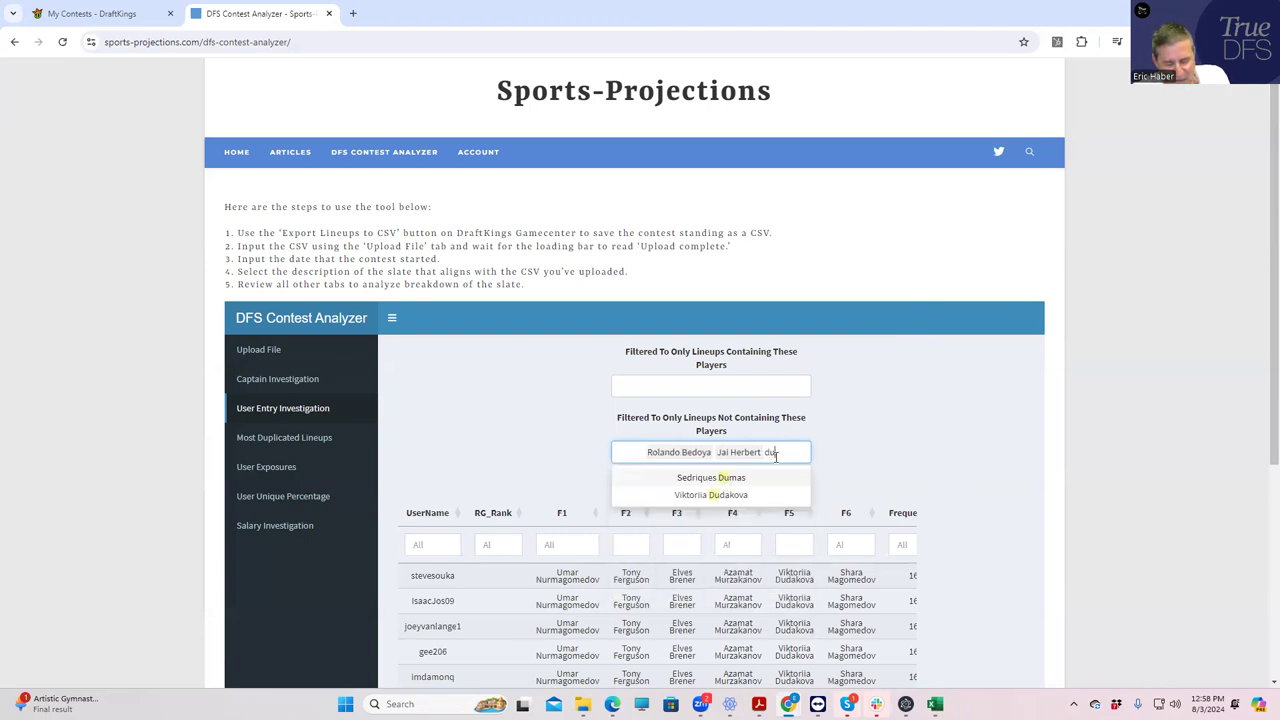
left_click(733, 479)
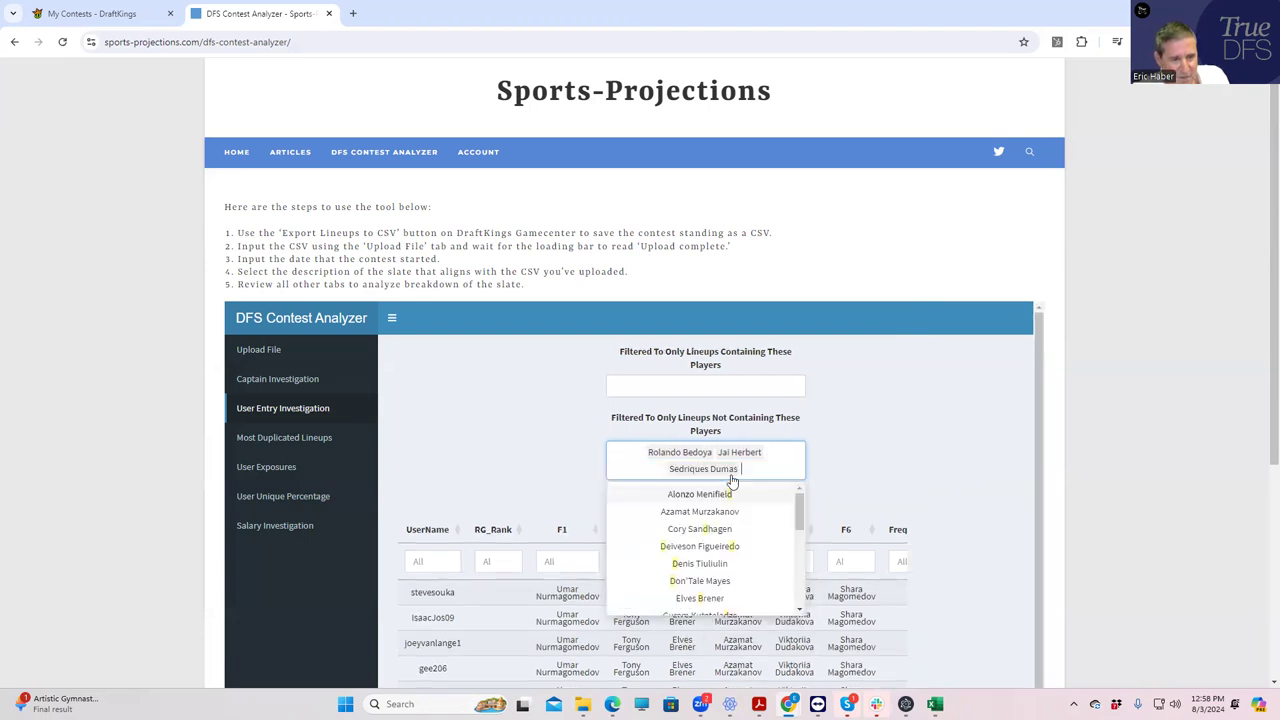
left_click(517, 466)
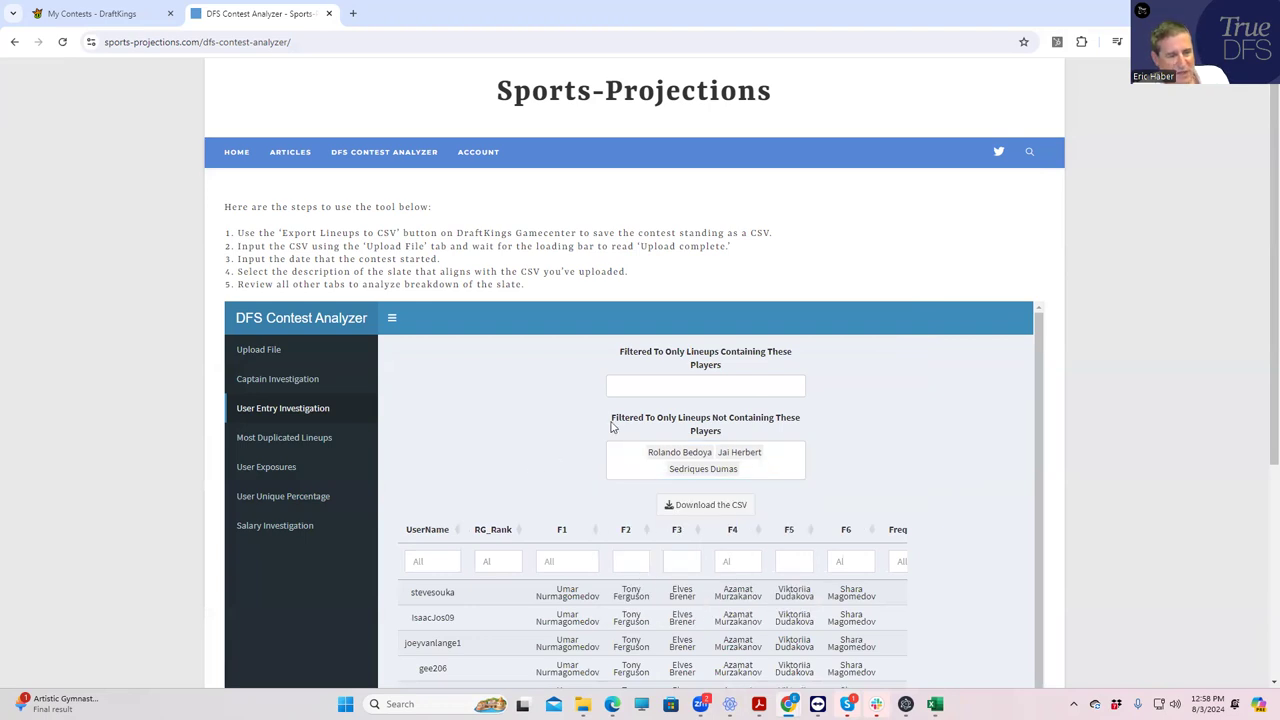
Filter the UserName column to the user's own username and jump to page 7
left_click(443, 563)
type("hab")
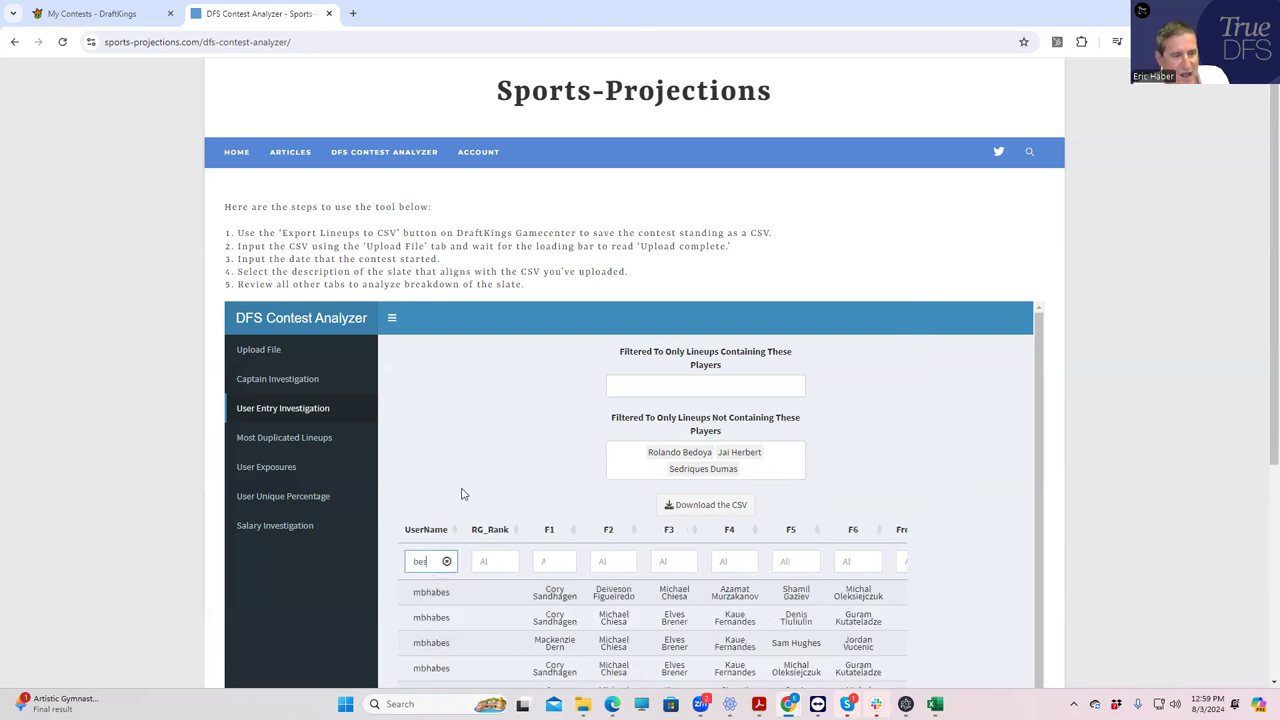
key("BackSpace")
key("BackSpace")
key("BackSpace")
type("mb")
scroll(578, 497, "down", 1)
scroll(600, 485, "down", 3)
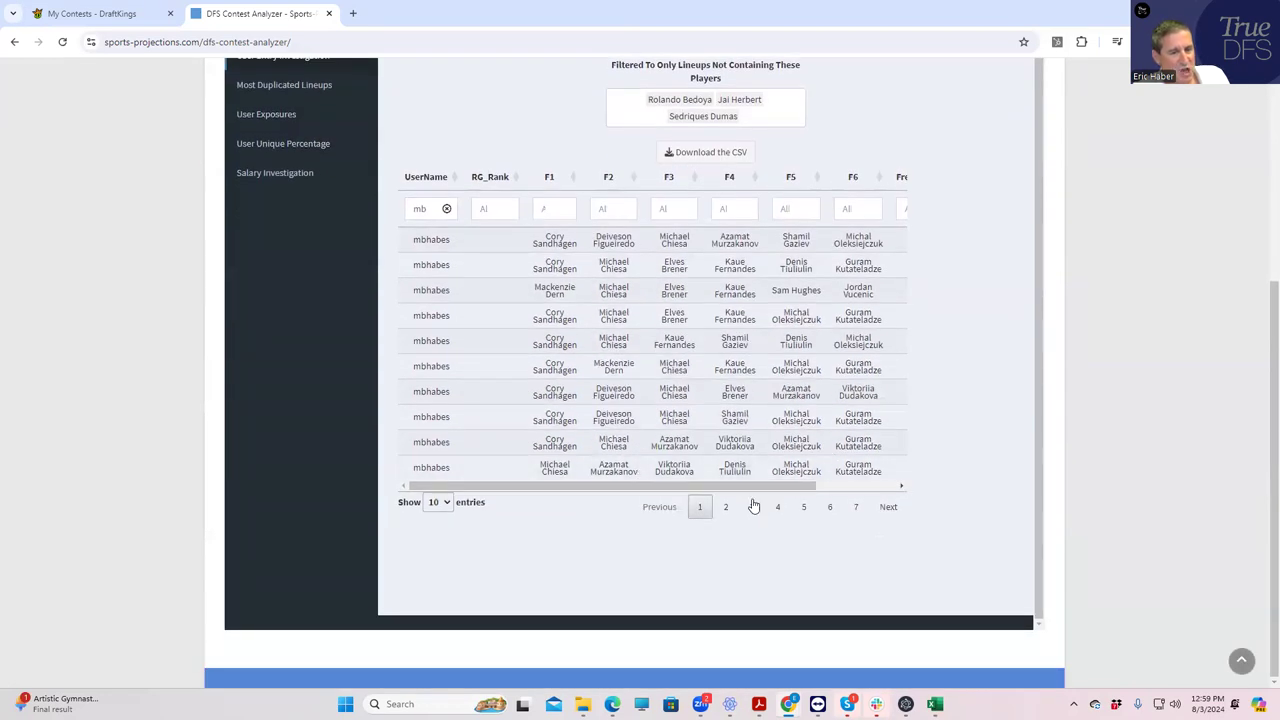
left_click(855, 507)
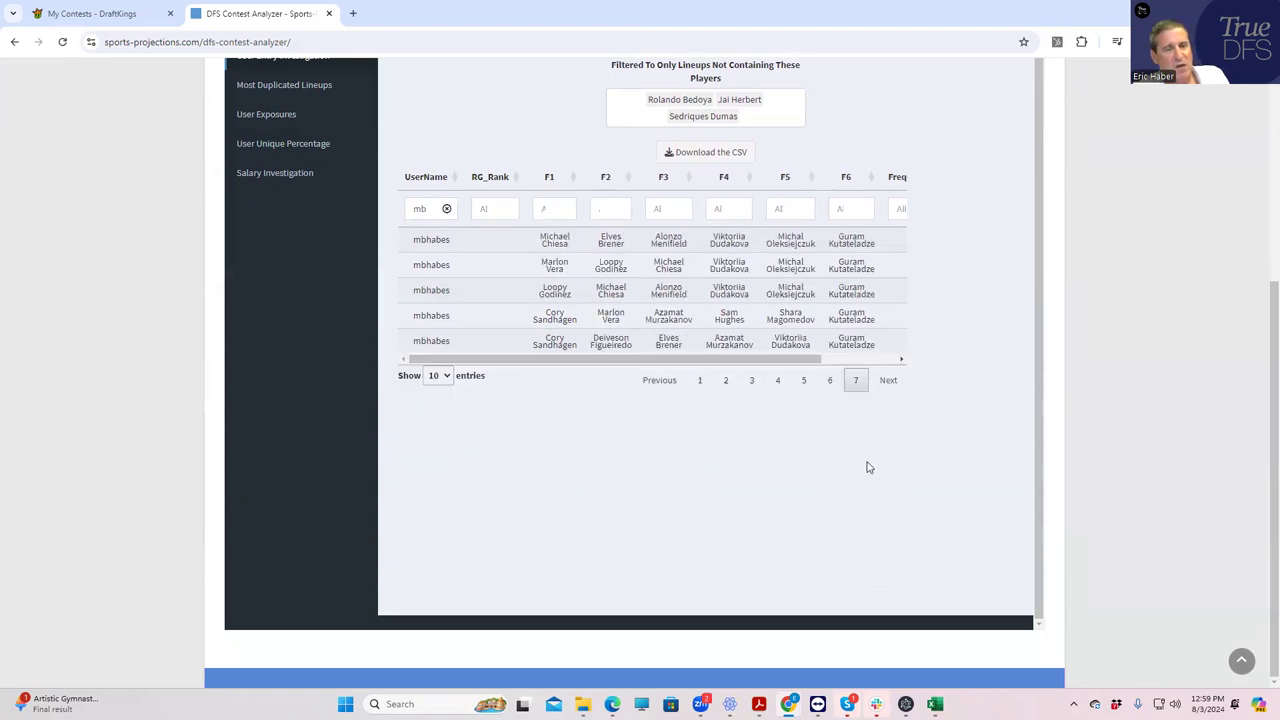
scroll(868, 467, "up", 2)
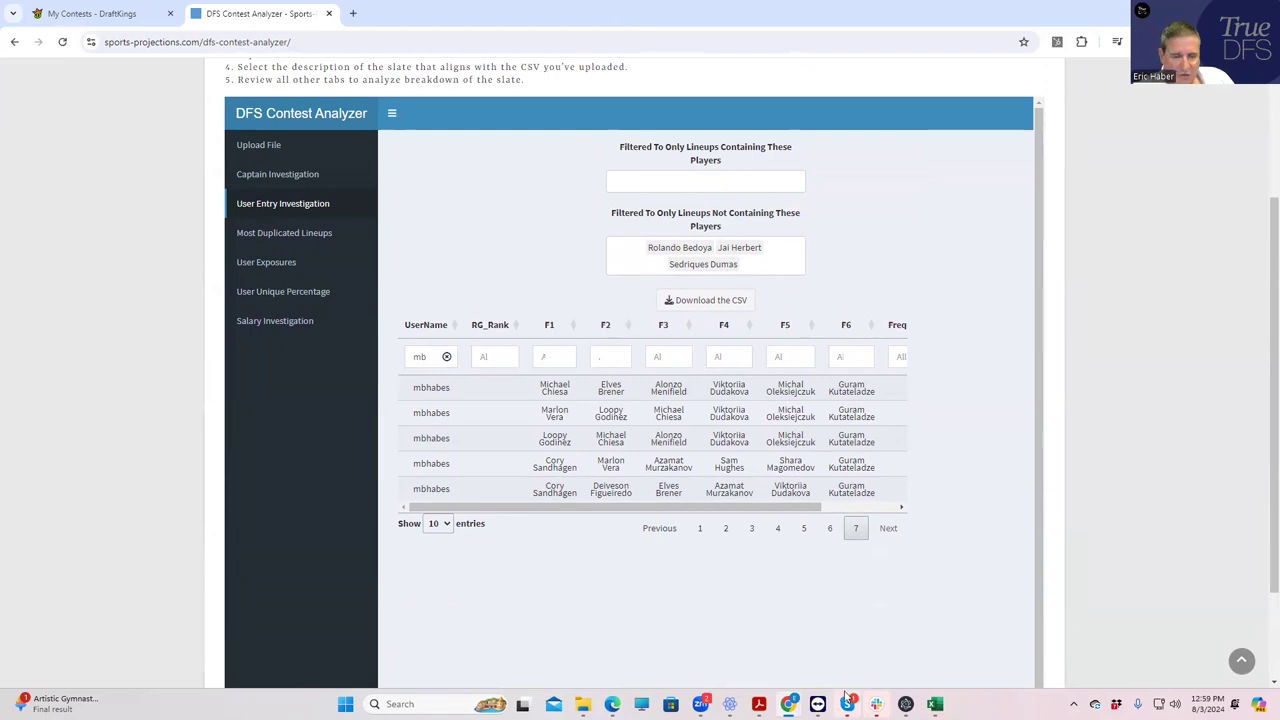
mouse_move(876, 704)
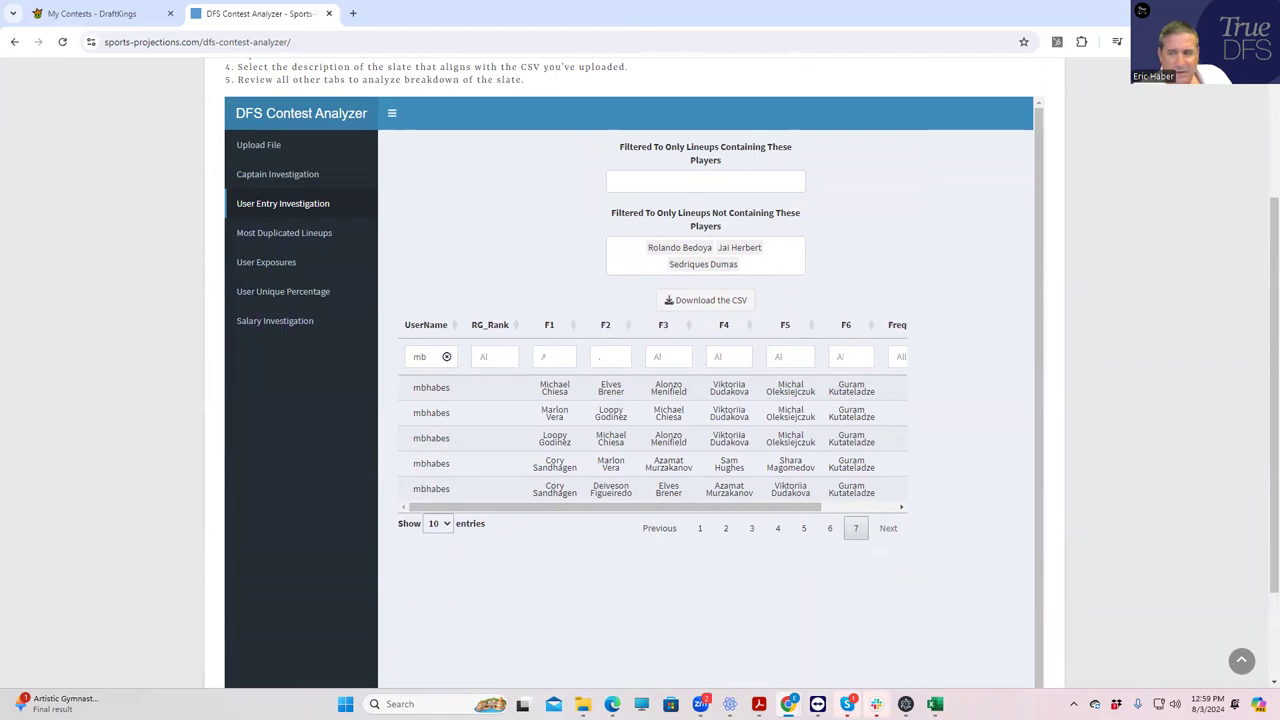
mouse_move(788, 704)
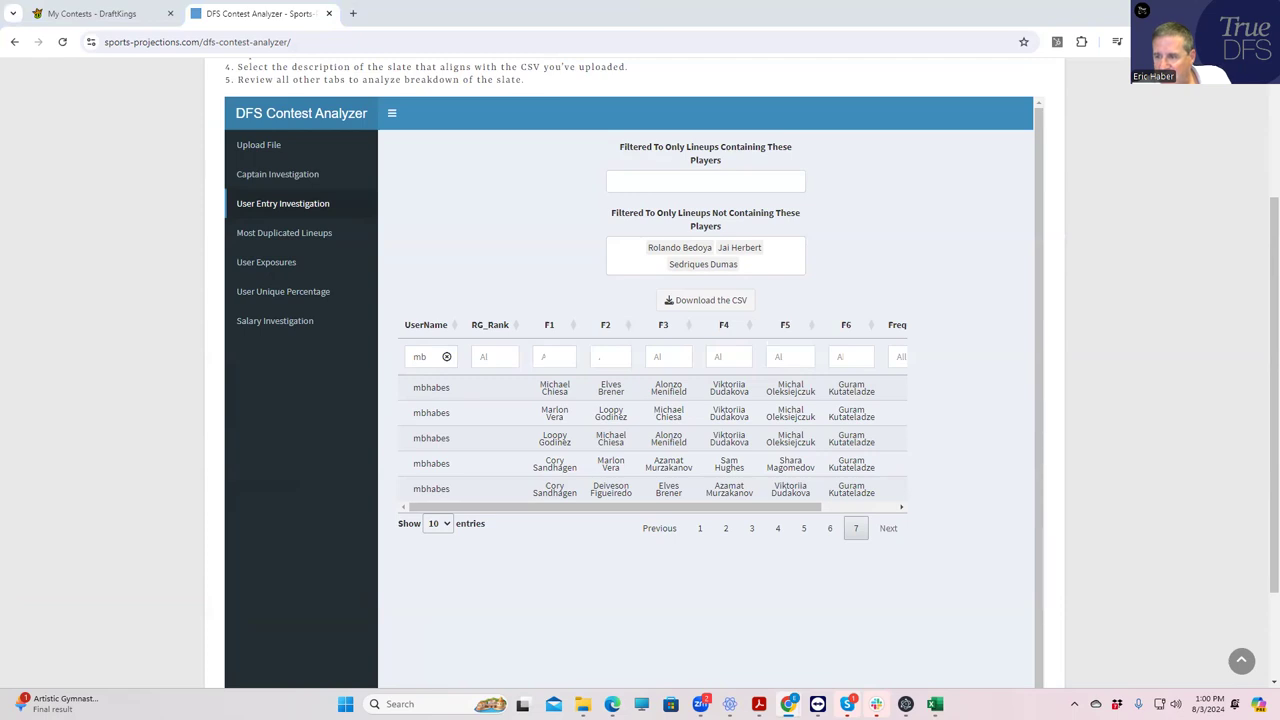
left_click(709, 181)
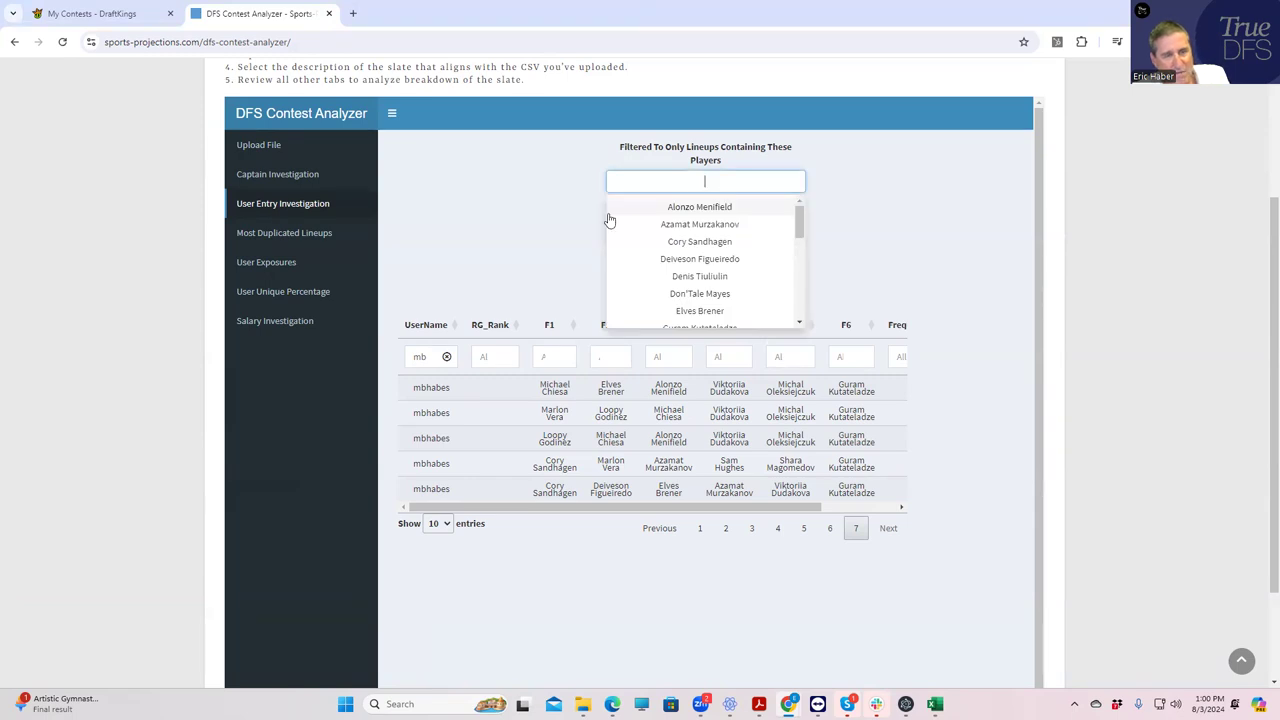
type("hugh")
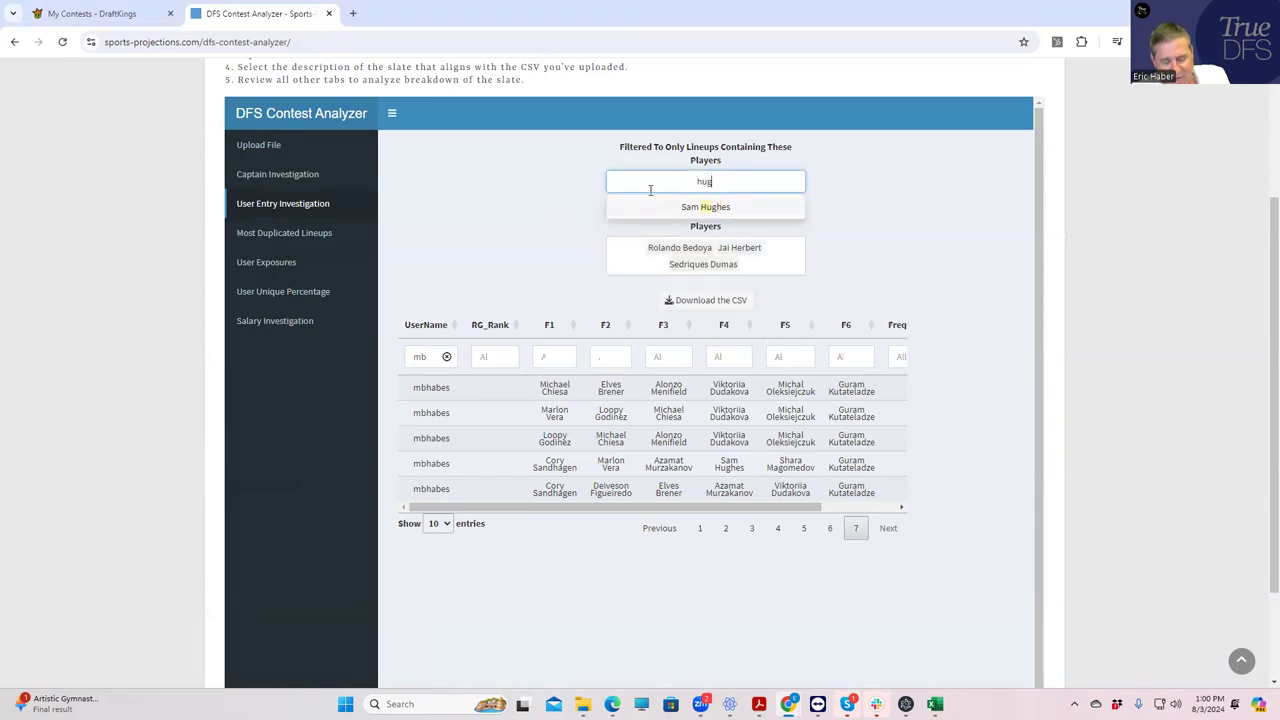
left_click(690, 208)
left_click(510, 270)
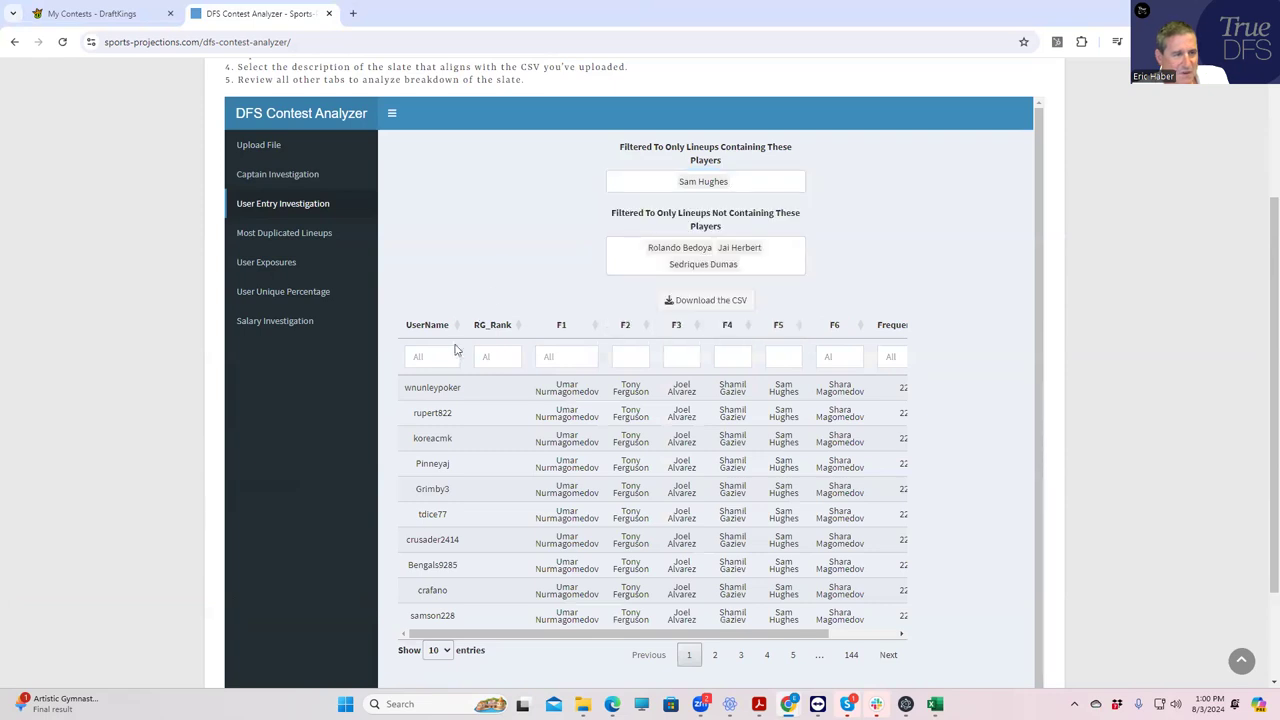
left_click(448, 357)
type("mbhabes")
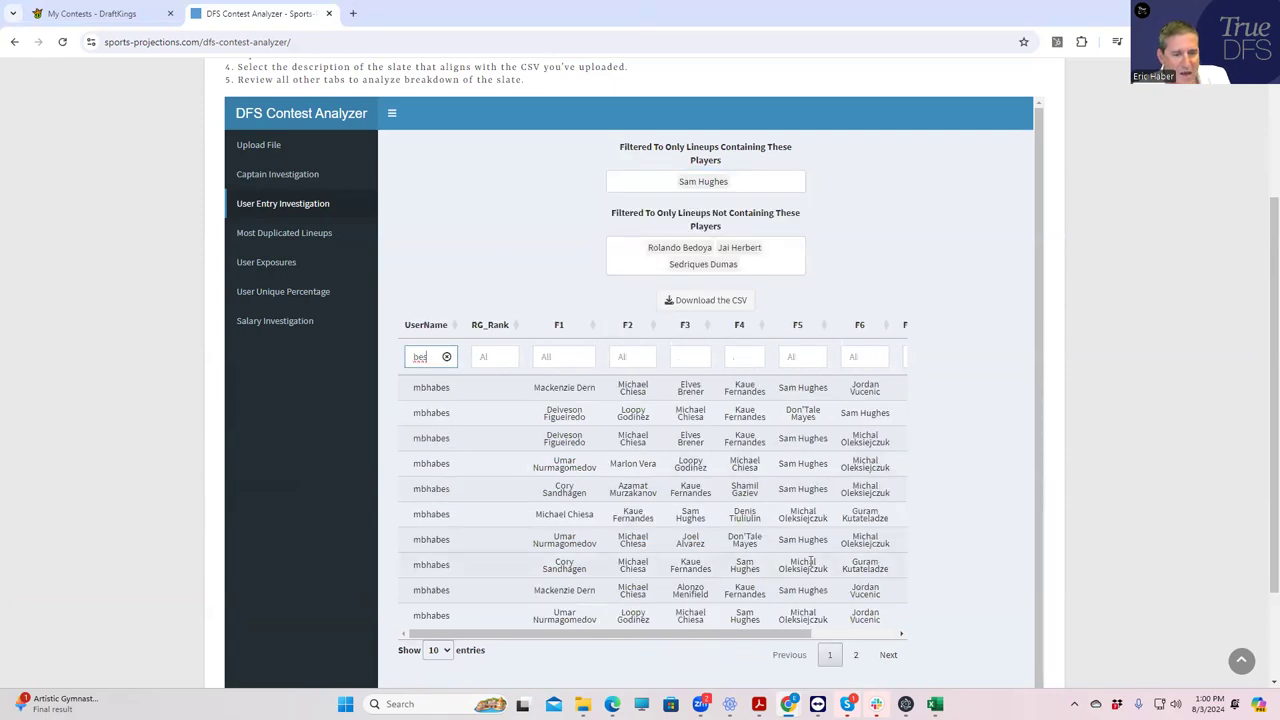
left_click(855, 654)
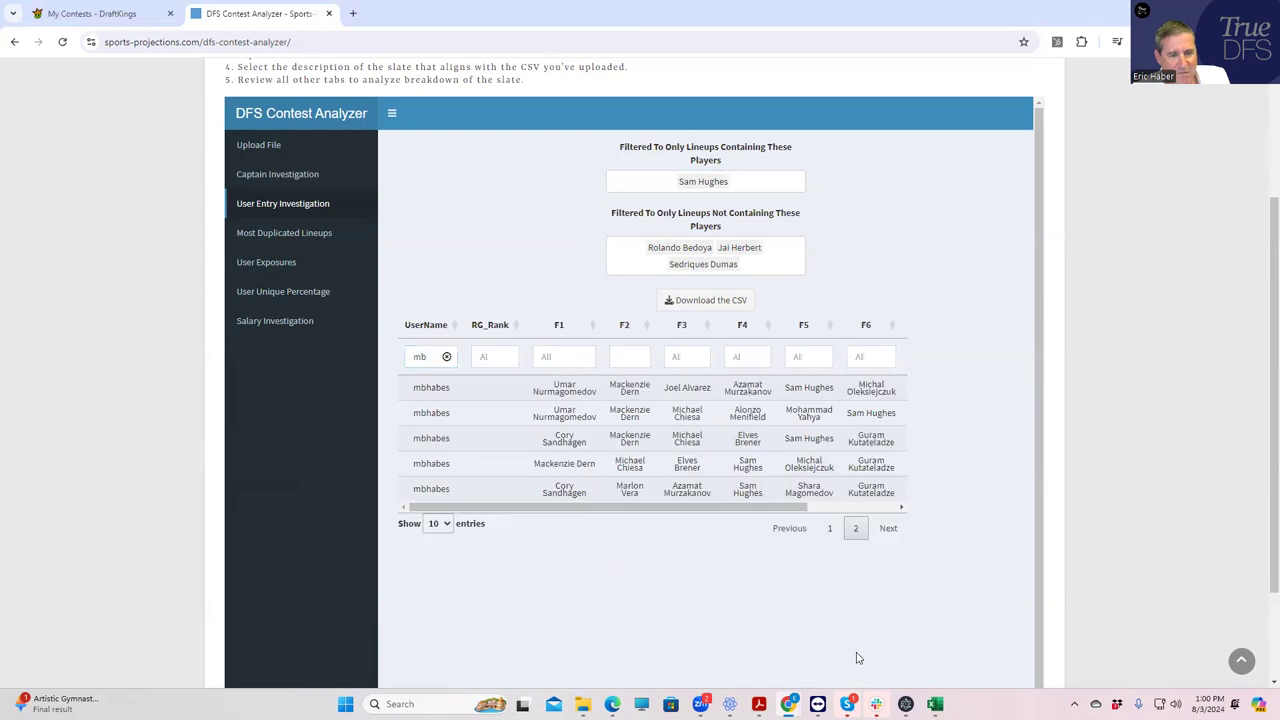
left_click(829, 528)
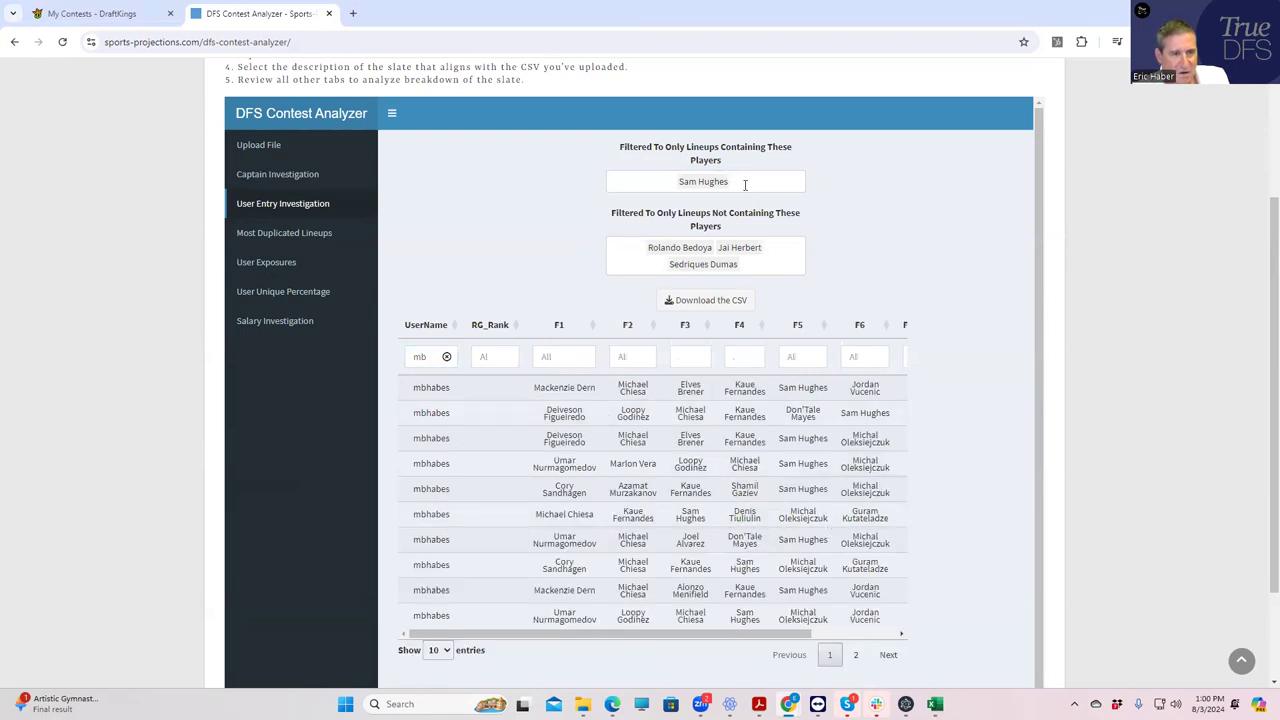
left_click(700, 181)
key("BackSpace")
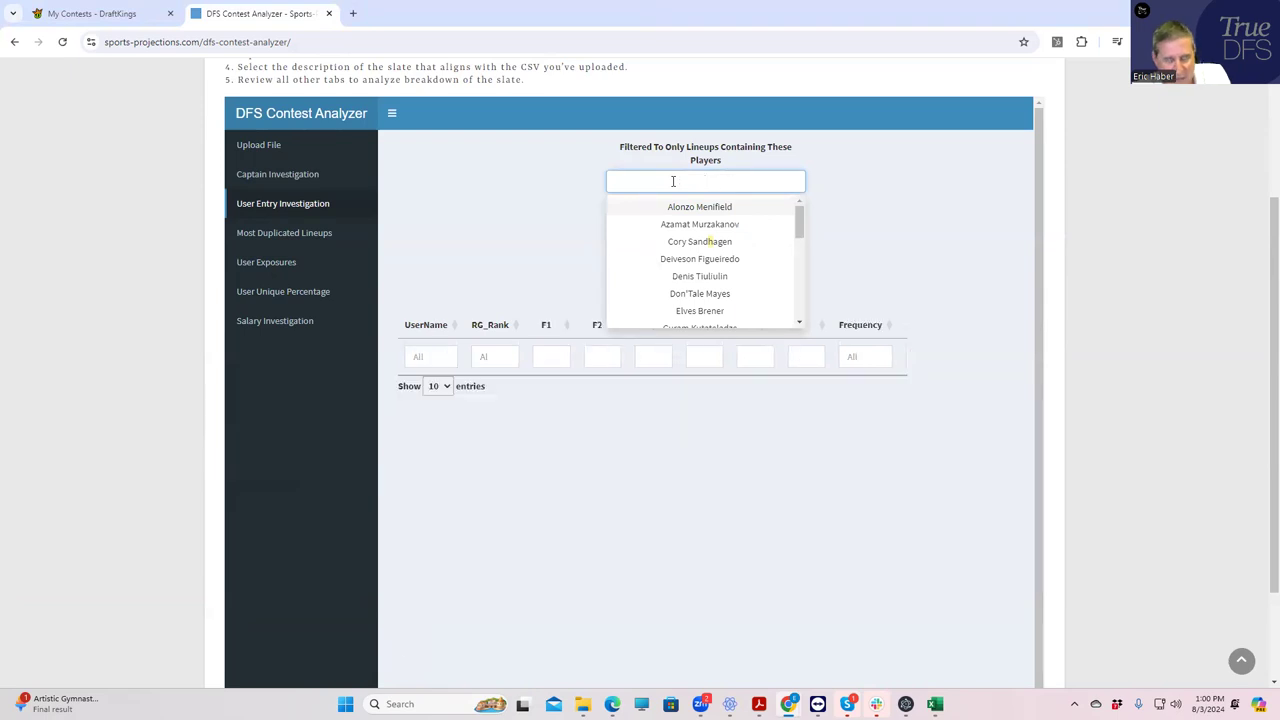
type("dud")
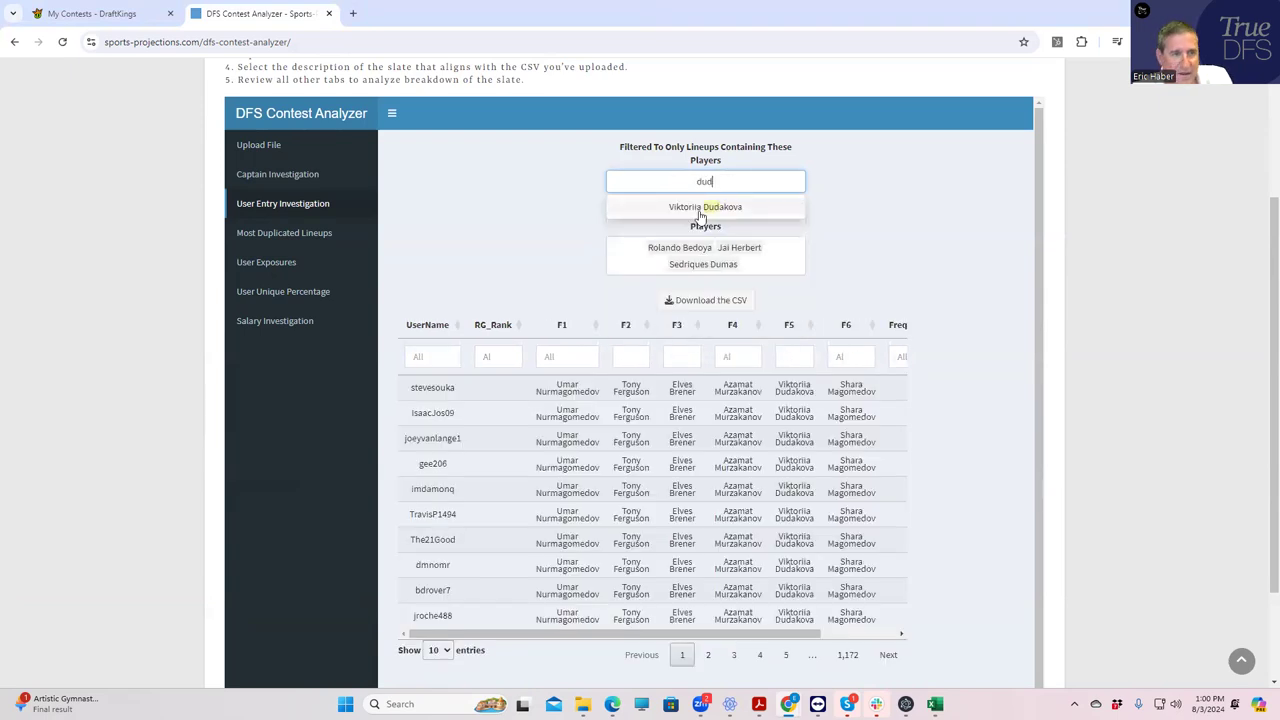
left_click(705, 212)
left_click(496, 259)
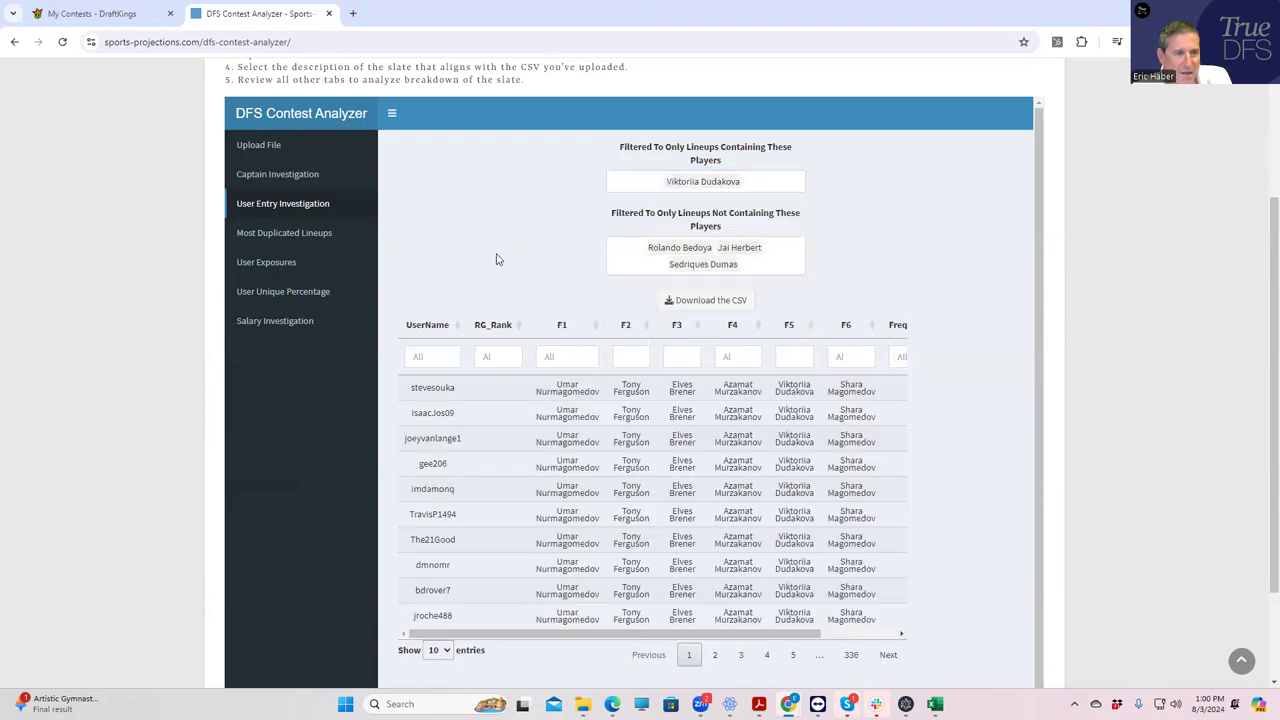
left_click(448, 357)
type("mb")
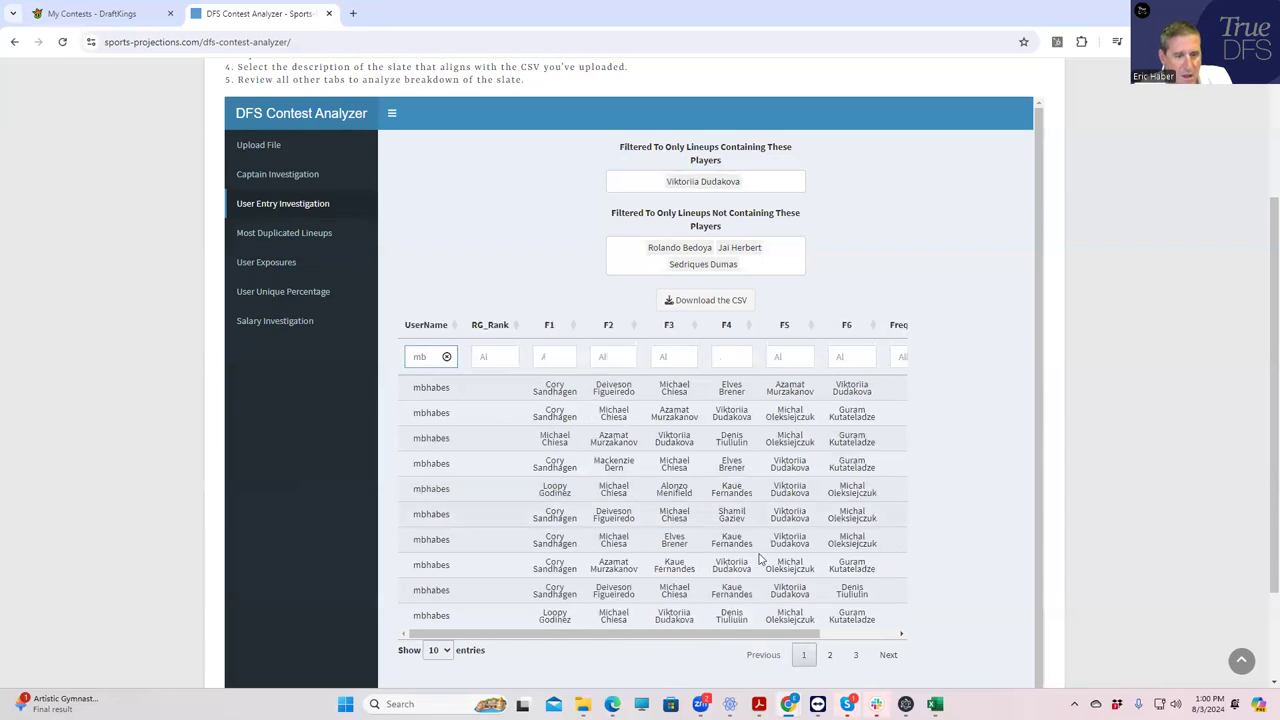
left_click(855, 655)
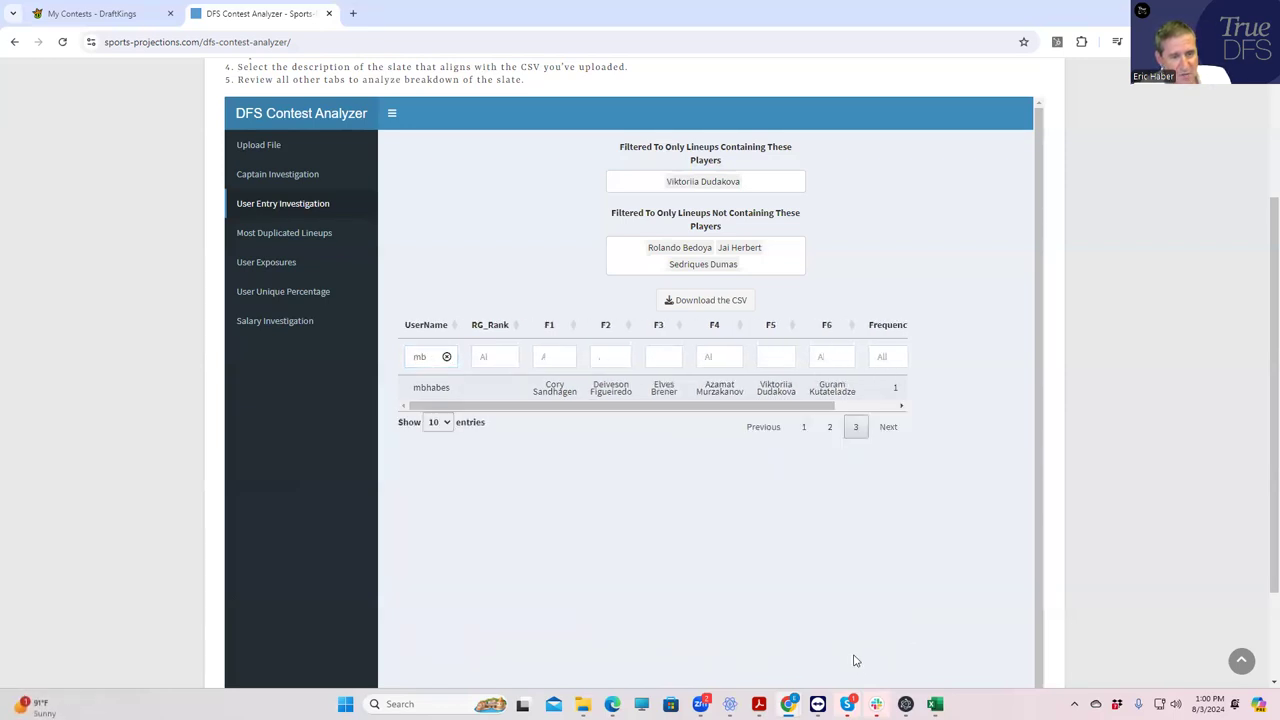
left_click(746, 181)
key("BackSpace")
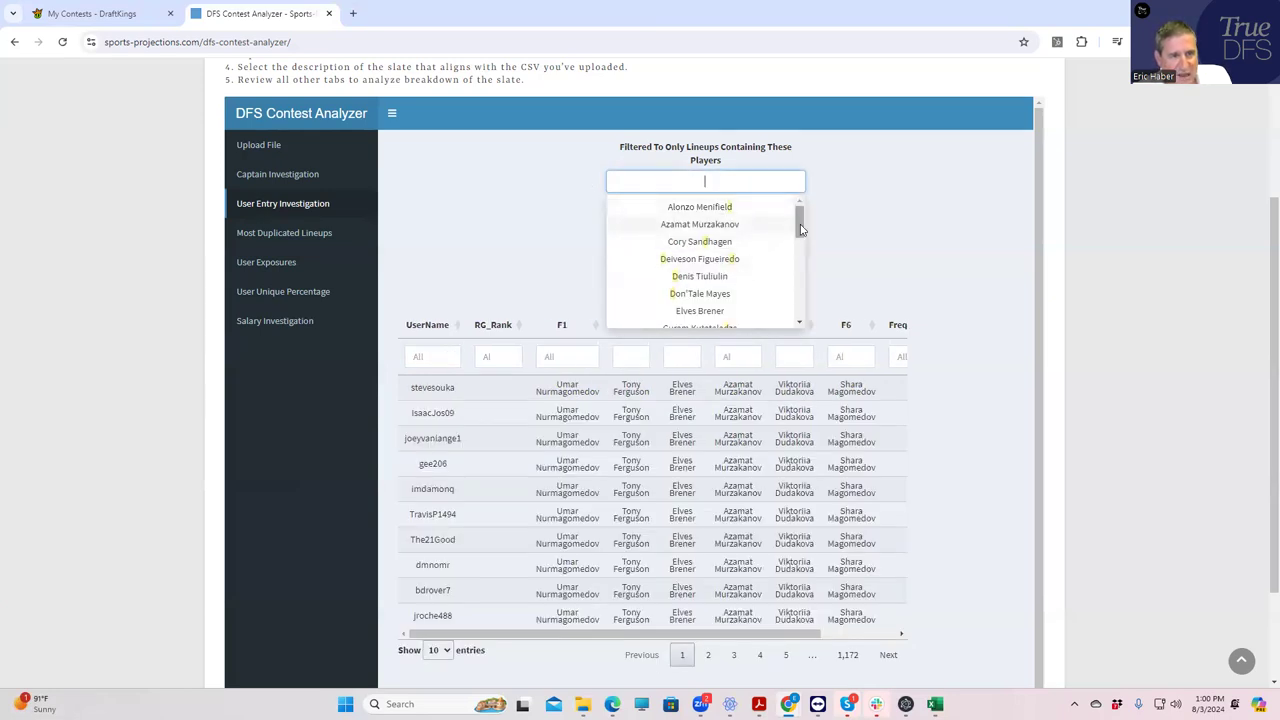
left_click(480, 234)
left_click(773, 267)
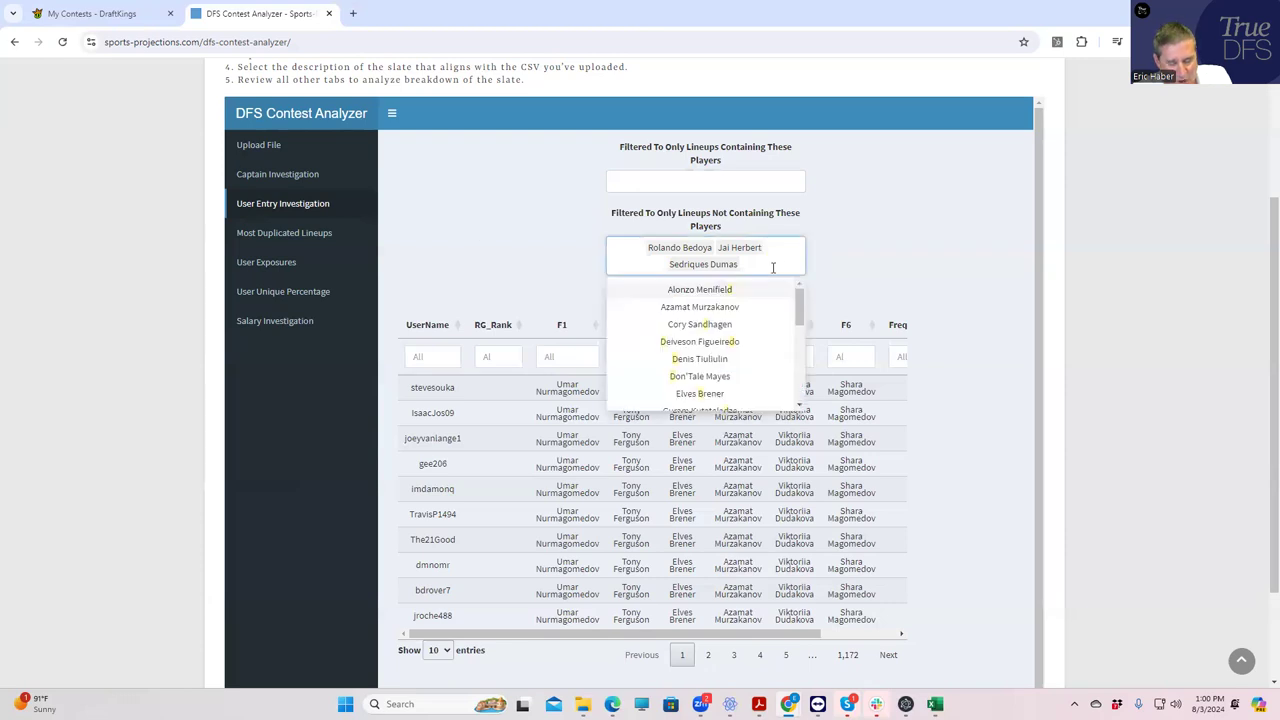
type("vik")
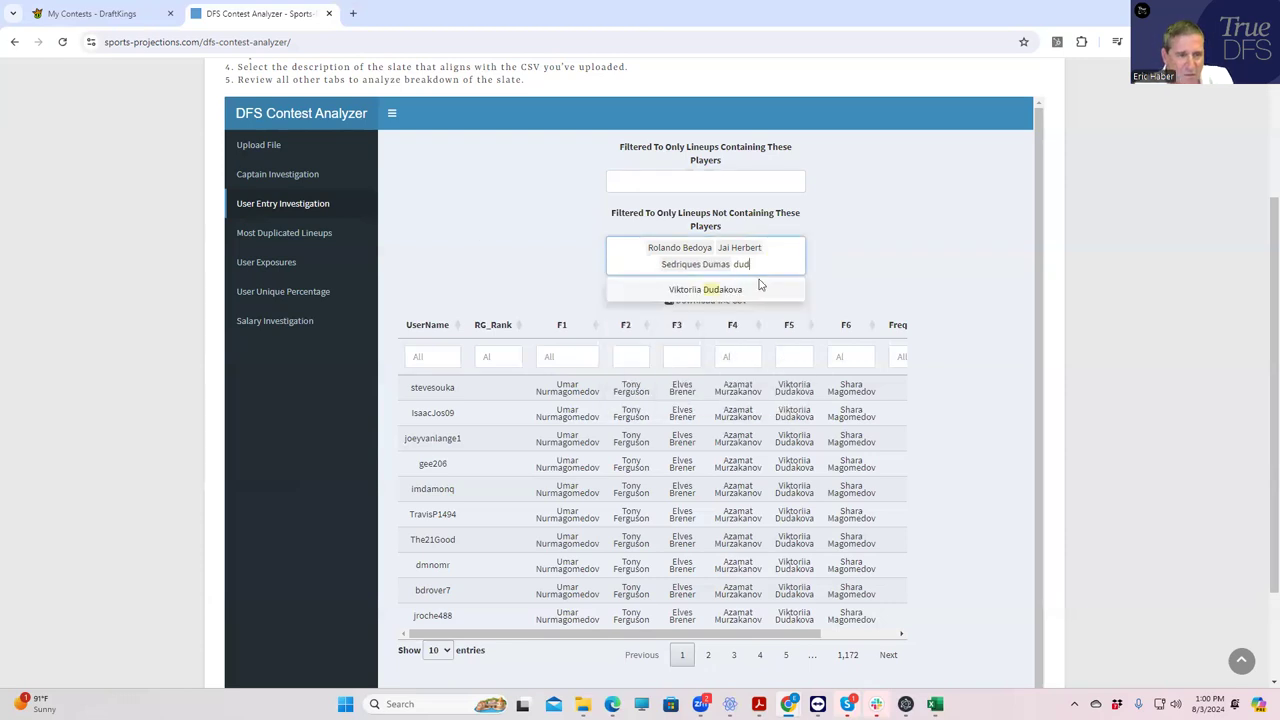
left_click(748, 291)
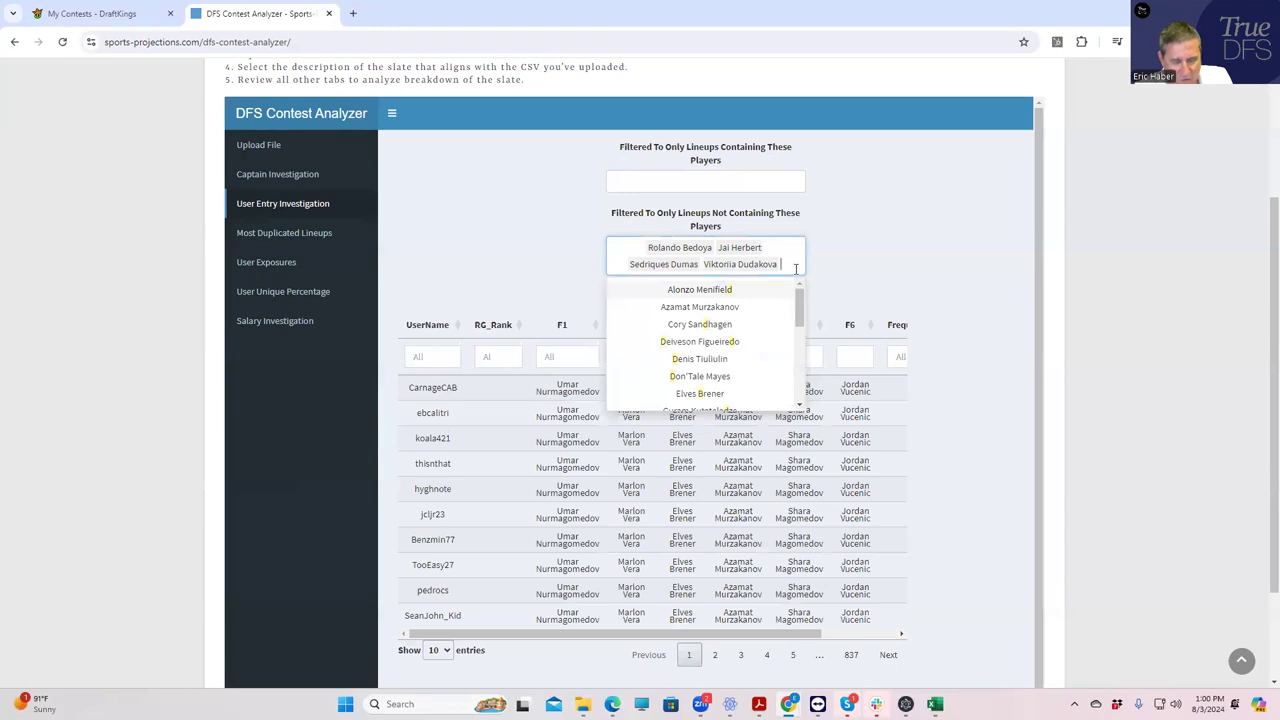
type("hug")
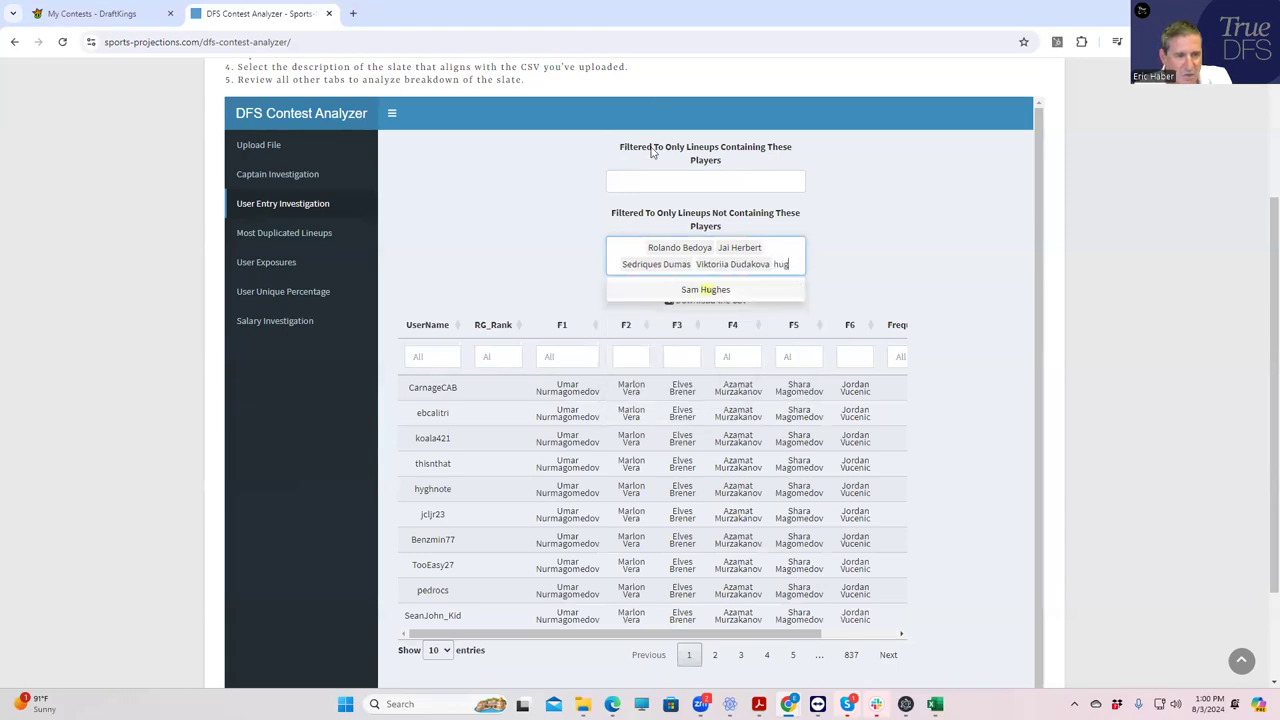
left_click(720, 299)
left_click(510, 290)
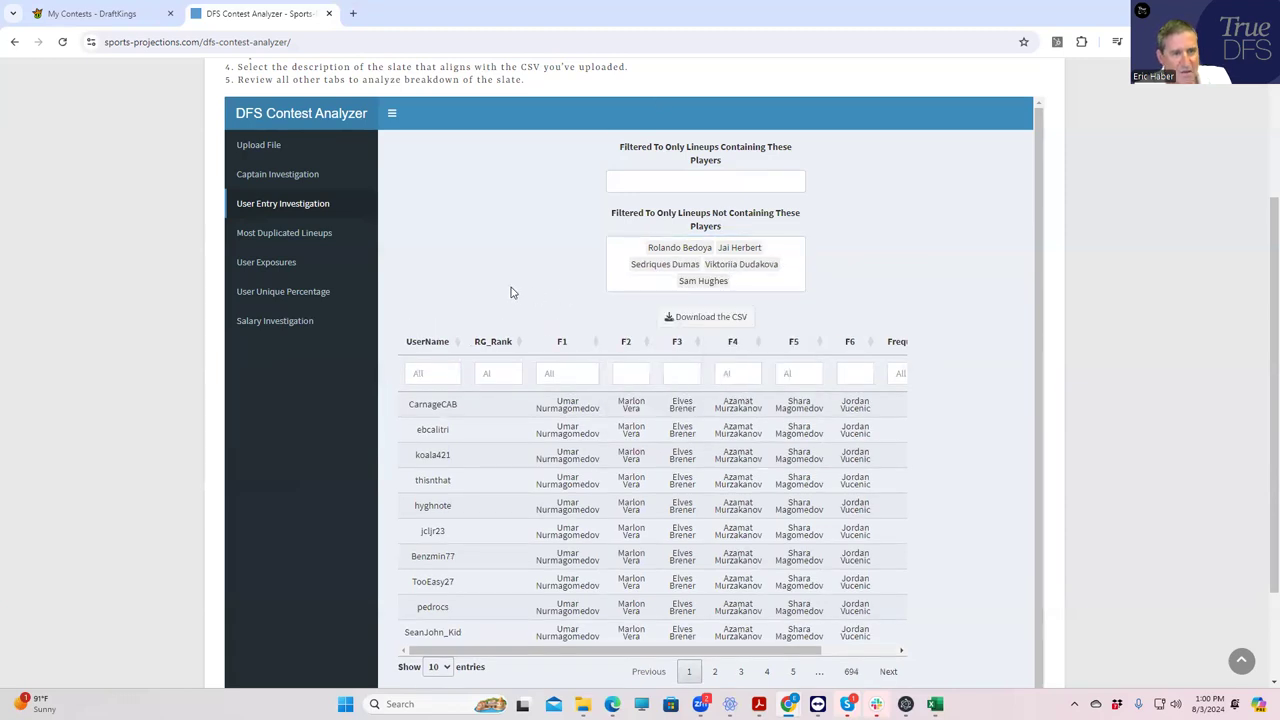
Filter the UserName column to the user's username and view pages 3 and 2
scroll(545, 330, "down", 1)
left_click(420, 343)
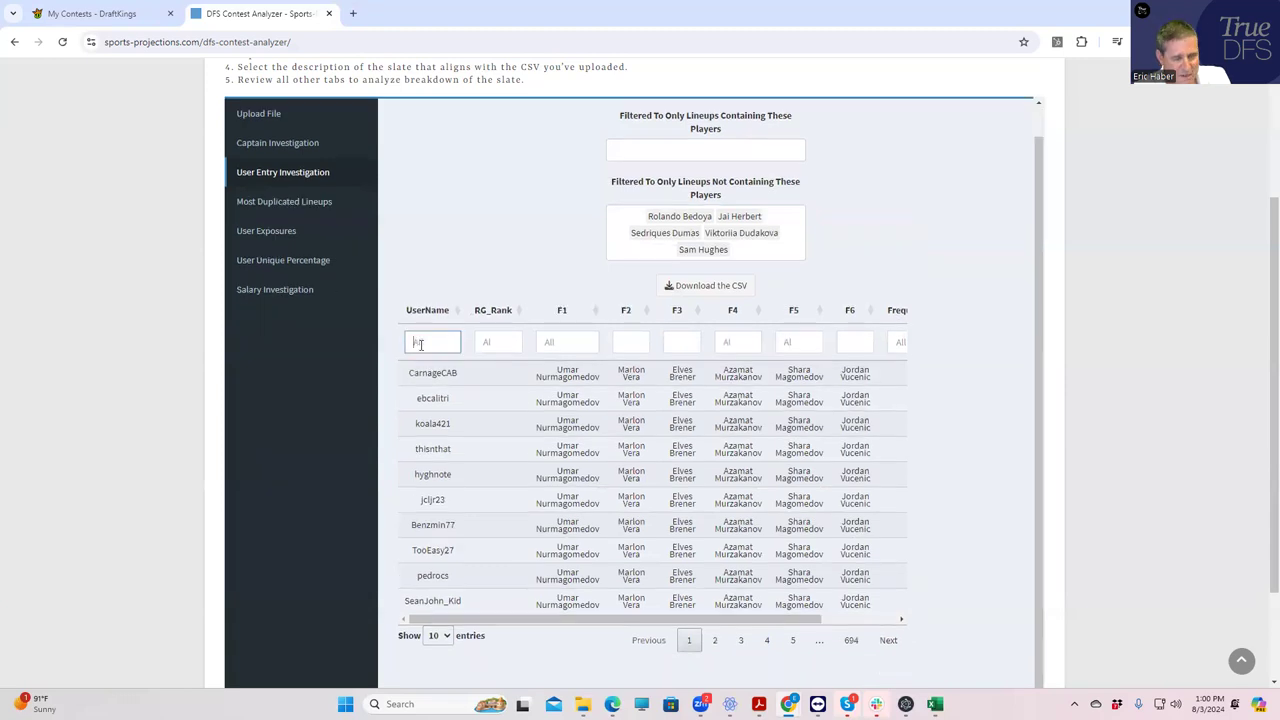
type("mbhabes")
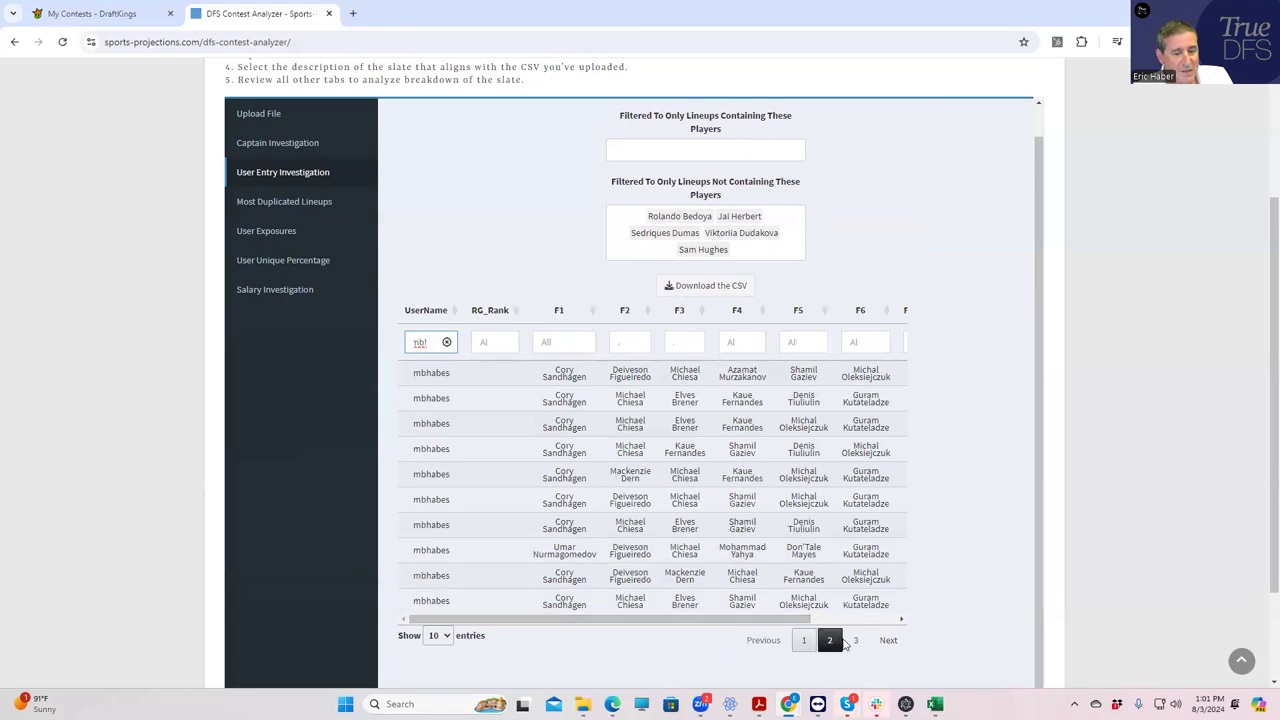
left_click(856, 643)
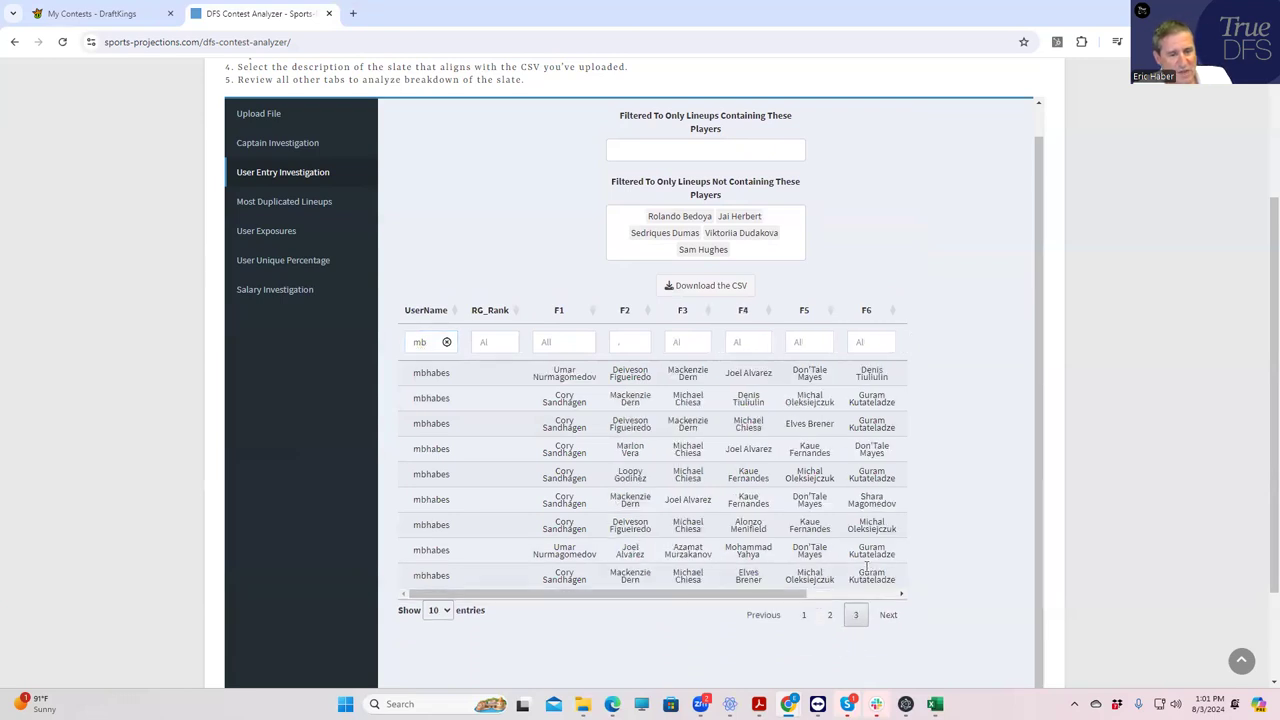
left_click(829, 614)
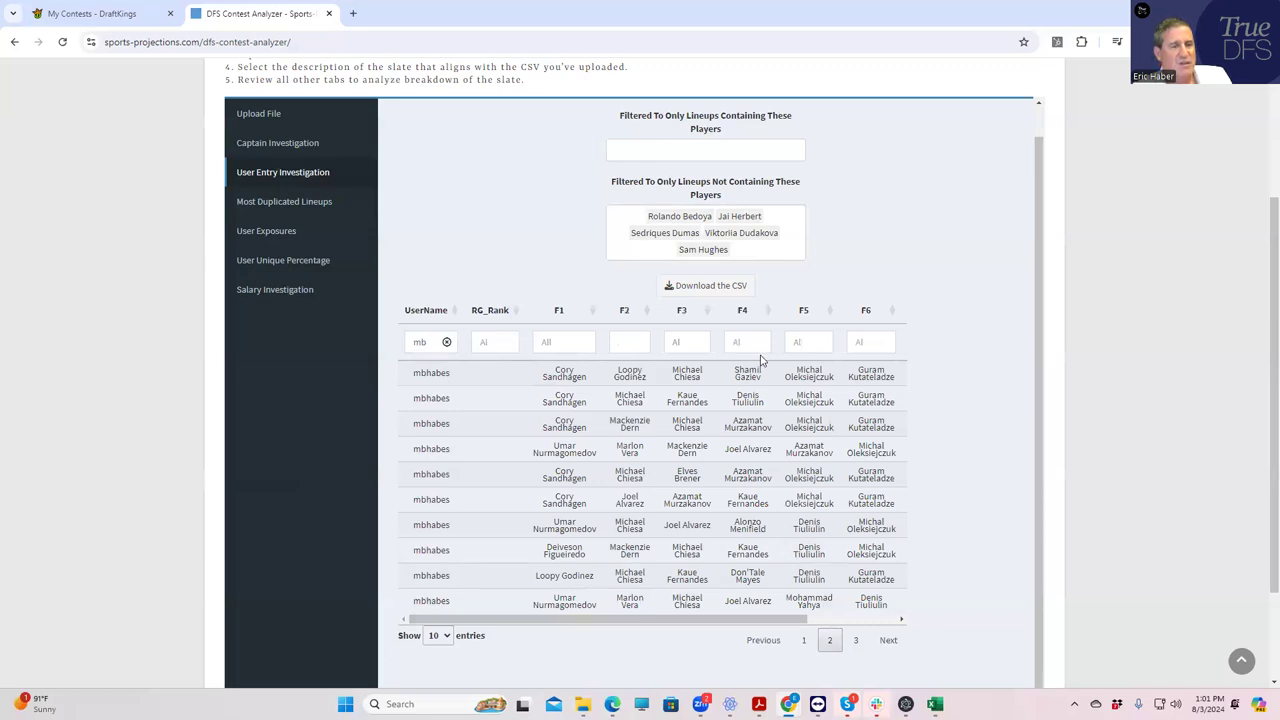